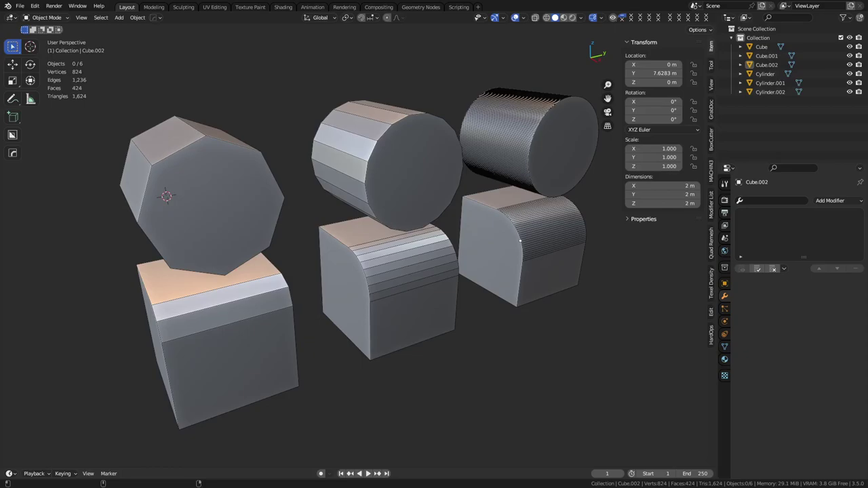
Inspect the low-, medium- and high-segment cylinders and the rounded cubes beneath them from several angles.
{"action": "left_click", "coordinate": [230, 252]}
{"action": "middle_click_drag", "start_coordinate": [188, 312], "coordinate": [223, 317]}
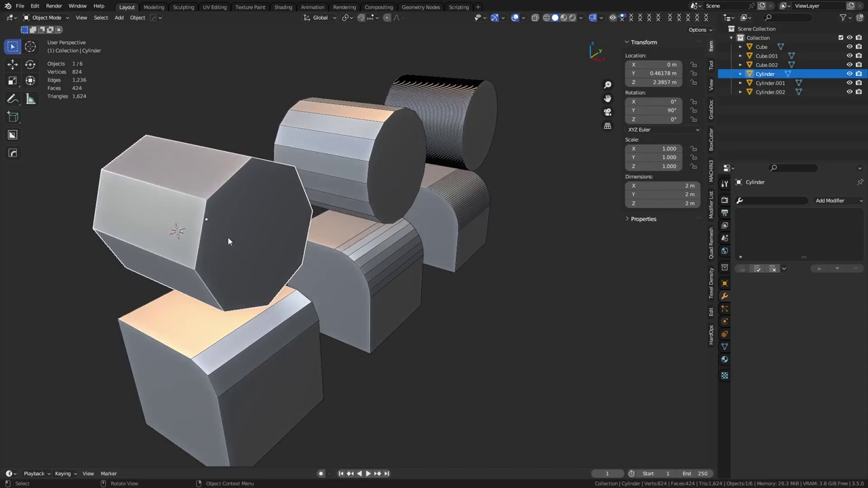
{"action": "middle_click_drag", "start_coordinate": [354, 278], "coordinate": [330, 271]}
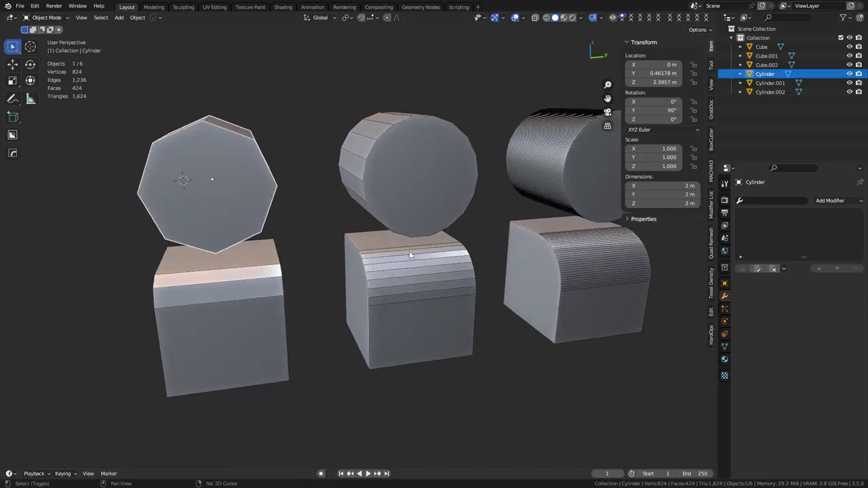
{"action": "middle_click_drag", "start_coordinate": [409, 251], "coordinate": [334, 245], "text": "shift"}
{"action": "left_click", "coordinate": [334, 220]}
{"action": "left_click", "coordinate": [342, 281]}
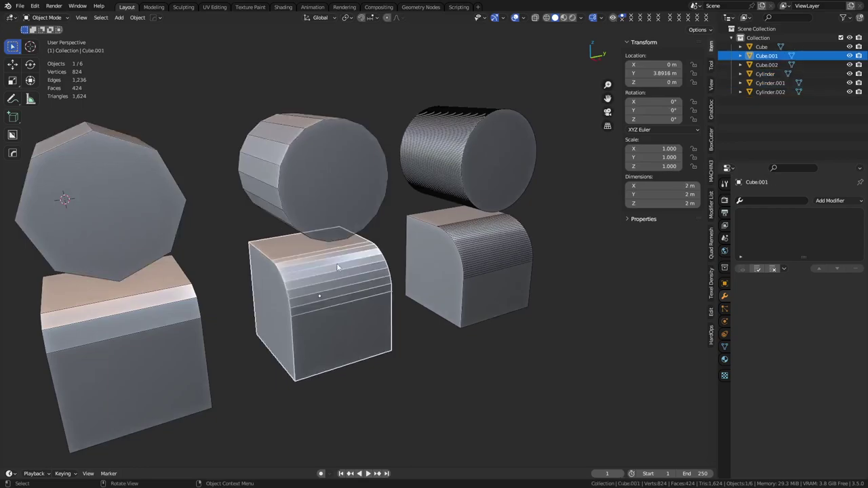
{"action": "left_click", "coordinate": [329, 231]}
{"action": "left_click", "coordinate": [334, 279]}
{"action": "left_click", "coordinate": [508, 244]}
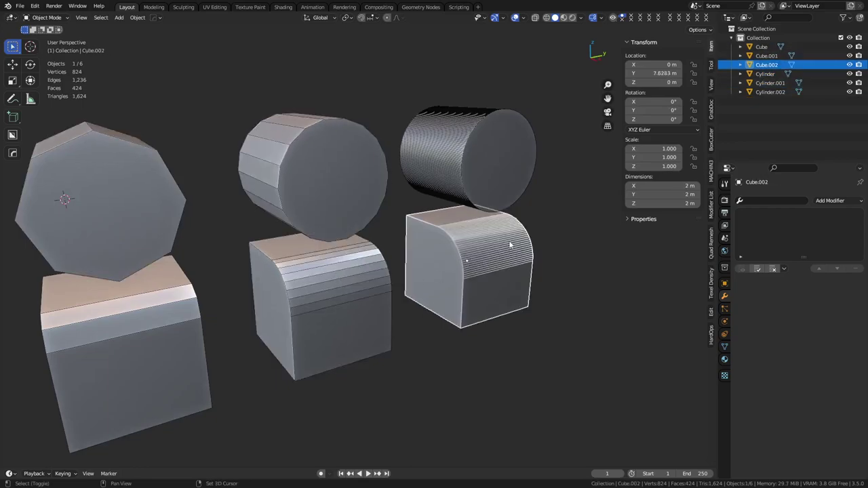
{"action": "middle_click_drag", "start_coordinate": [509, 244], "coordinate": [490, 251], "text": "shift"}
{"action": "left_click", "coordinate": [457, 178]}
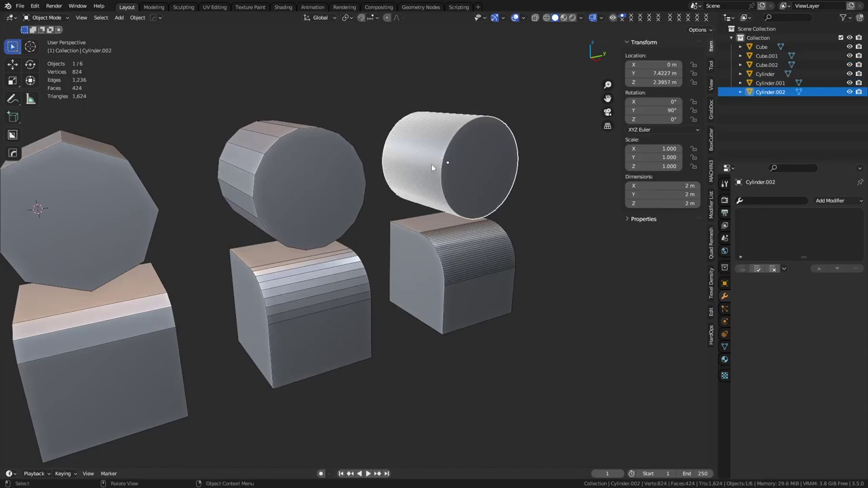
{"action": "left_click", "coordinate": [456, 255]}
{"action": "middle_click_drag", "start_coordinate": [457, 255], "coordinate": [440, 287]}
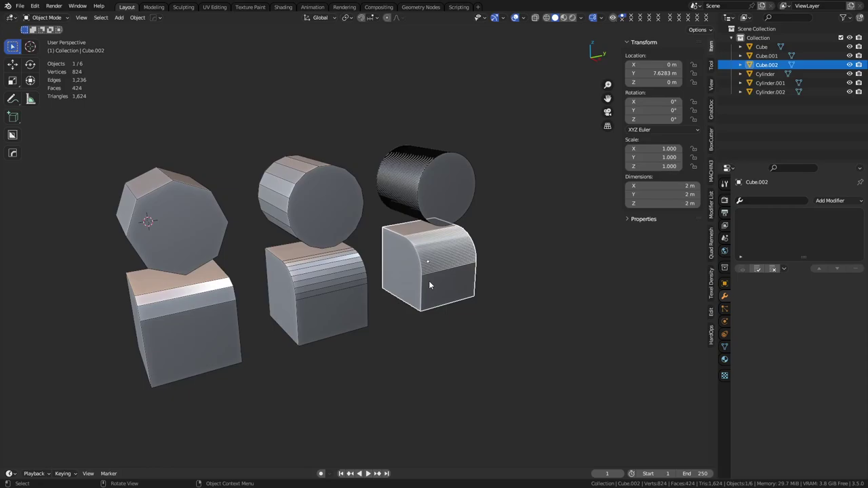
Compare each cylinder with the rounded cube below it, selecting them in pairs for all three segment densities.
{"action": "left_click", "coordinate": [316, 293]}
{"action": "left_click", "coordinate": [323, 226]}
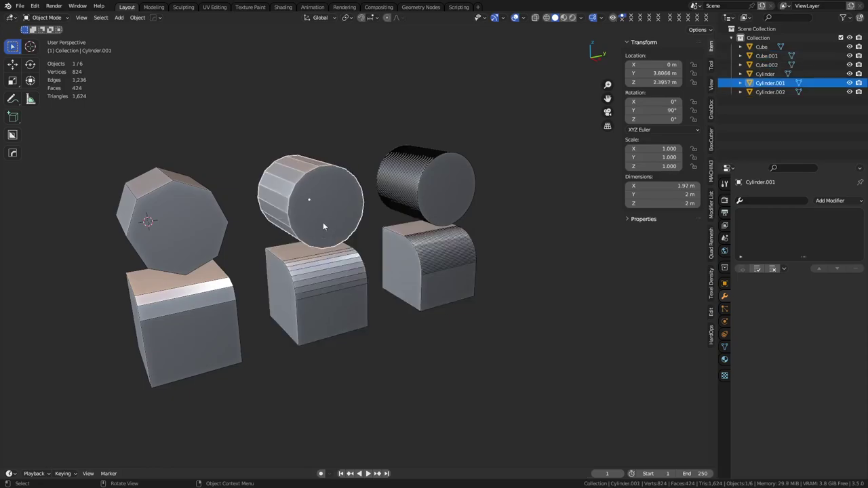
{"action": "left_click", "coordinate": [330, 283]}
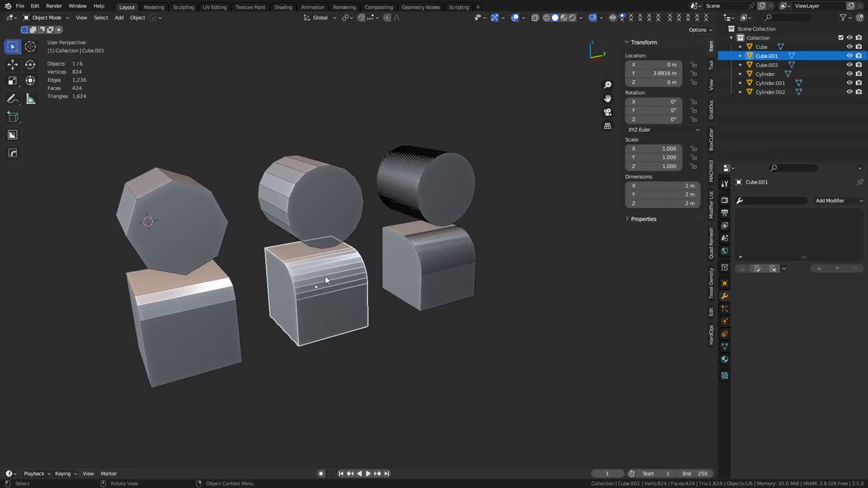
{"action": "left_click", "coordinate": [333, 230]}
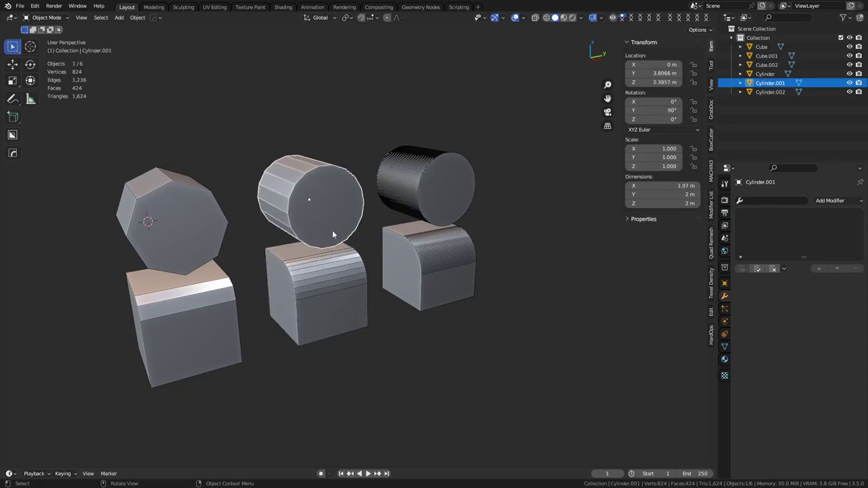
{"action": "middle_click_drag", "start_coordinate": [361, 271], "coordinate": [376, 255], "text": "shift"}
{"action": "left_click", "coordinate": [336, 259], "text": "shift"}
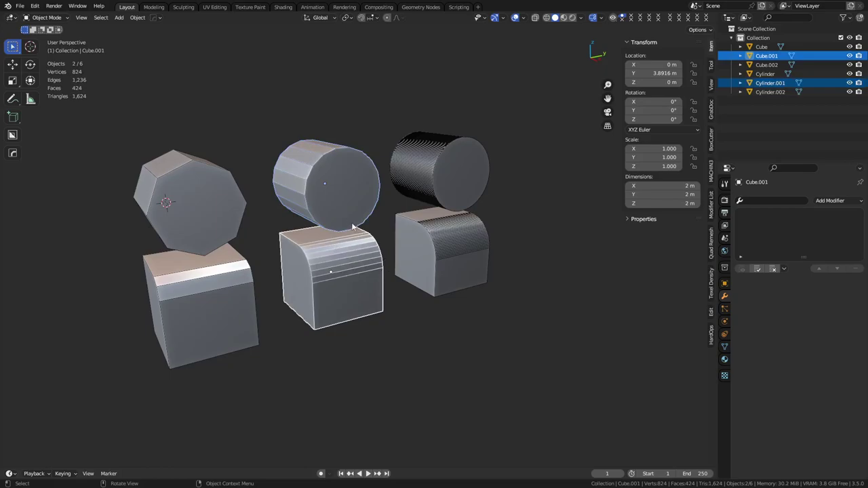
{"action": "left_click", "coordinate": [342, 219]}
{"action": "left_click", "coordinate": [325, 247], "text": "shift"}
{"action": "left_click", "coordinate": [330, 215], "text": "shift"}
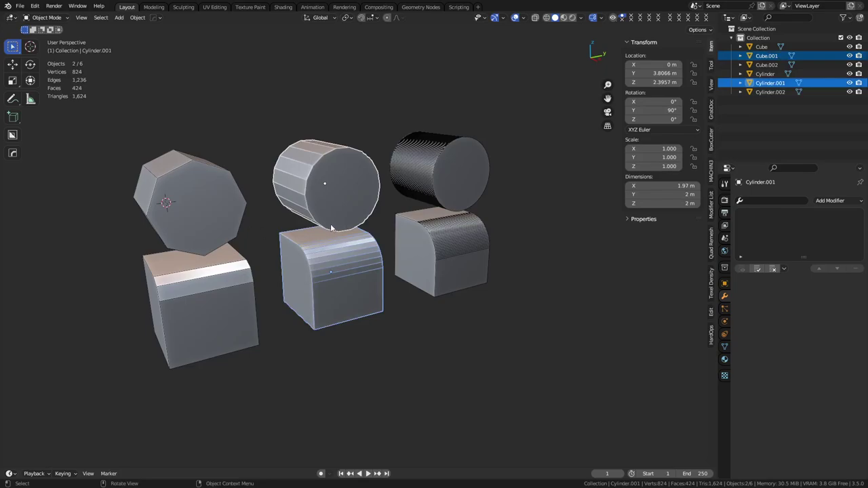
{"action": "left_click", "coordinate": [232, 232]}
{"action": "left_click", "coordinate": [233, 279], "text": "shift"}
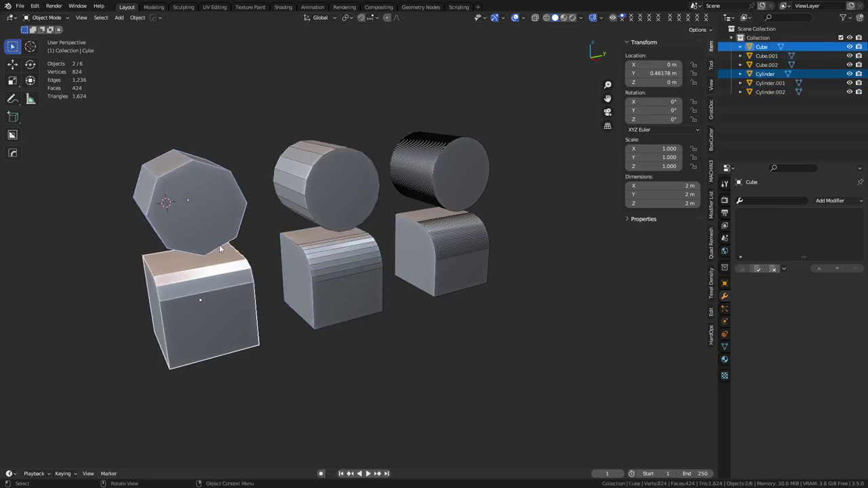
{"action": "left_click", "coordinate": [333, 220]}
{"action": "left_click", "coordinate": [343, 256]}
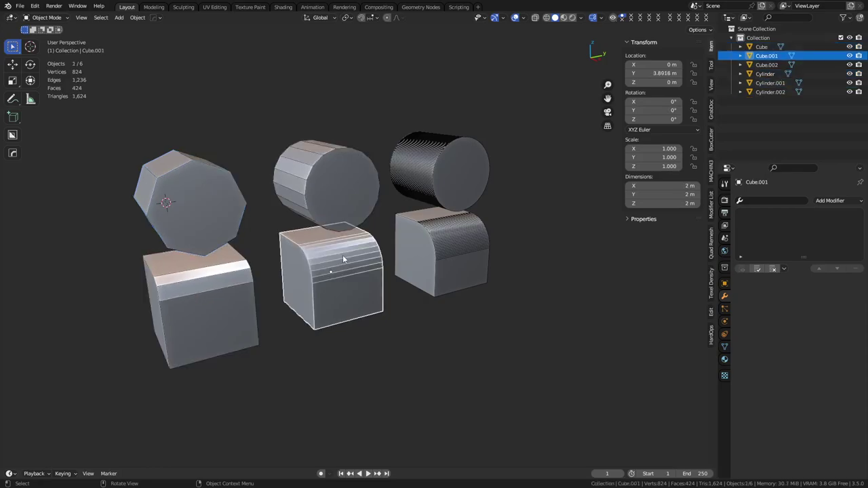
{"action": "left_click", "coordinate": [441, 239]}
{"action": "left_click", "coordinate": [449, 188], "text": "shift"}
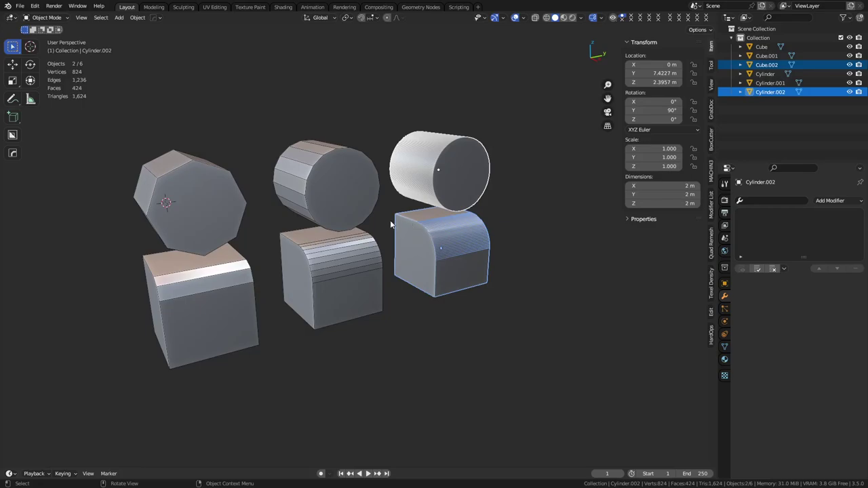
Start a new file without saving the current one and delete the default objects to empty the scene.
{"action": "left_click", "coordinate": [21, 6]}
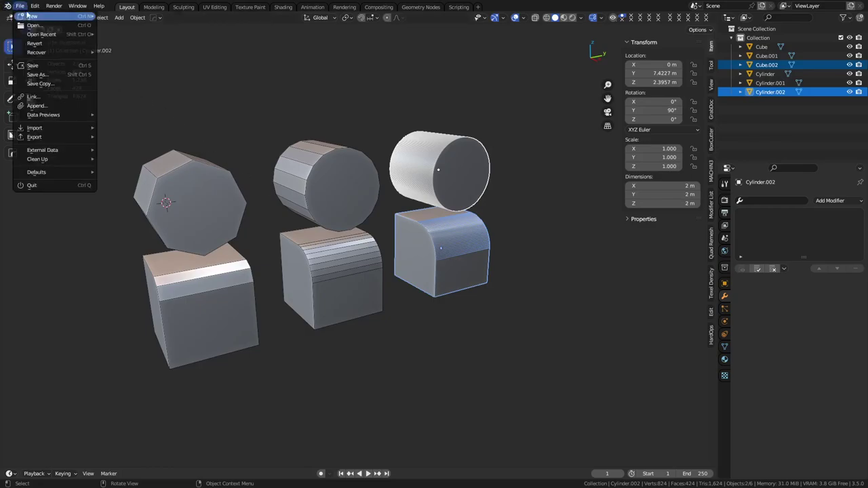
{"action": "mouse_move", "coordinate": [29, 15]}
{"action": "left_click", "coordinate": [122, 15]}
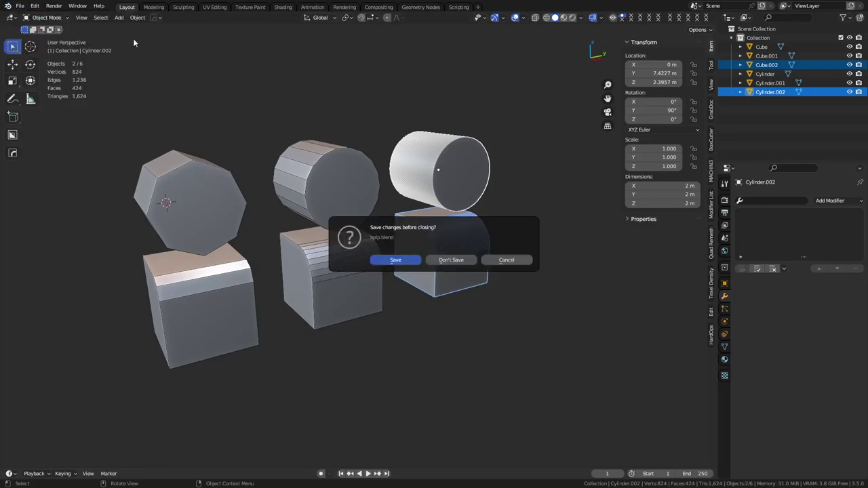
{"action": "left_click", "coordinate": [451, 260]}
{"action": "key", "text": "x"}
{"action": "left_click", "coordinate": [369, 262]}
Add a plane mesh at the origin and enter Edit Mode on it.
{"action": "key", "text": "shift+a"}
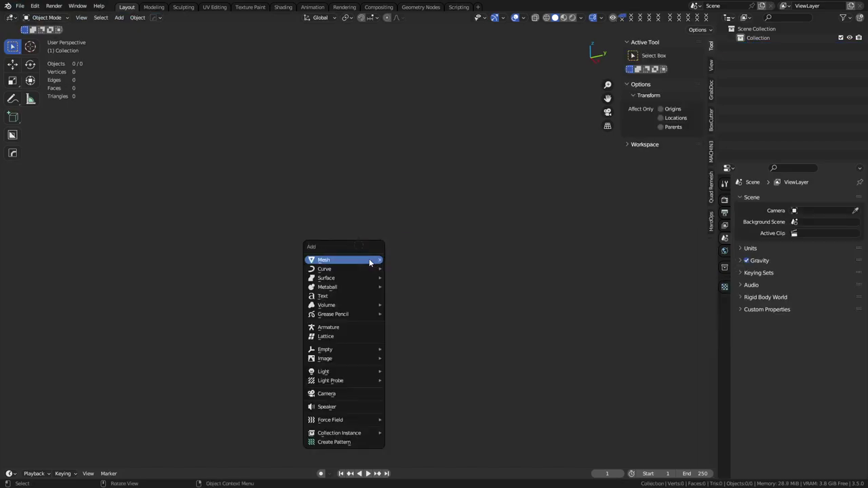
{"action": "mouse_move", "coordinate": [369, 259]}
{"action": "left_click", "coordinate": [401, 269]}
{"action": "key", "text": "ctrl+Tab"}
{"action": "left_click", "coordinate": [414, 275]}
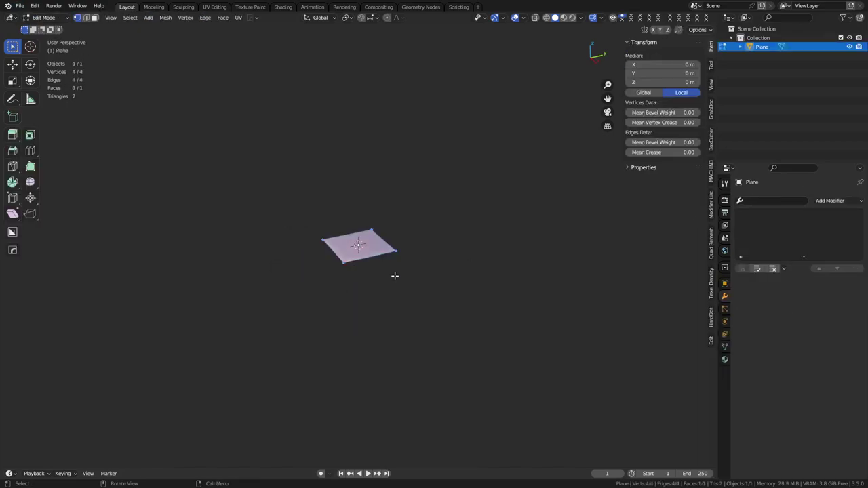
{"action": "scroll", "coordinate": [385, 272], "scroll_direction": "up", "scroll_amount": 4}
{"action": "middle_click_drag", "start_coordinate": [384, 271], "coordinate": [402, 270]}
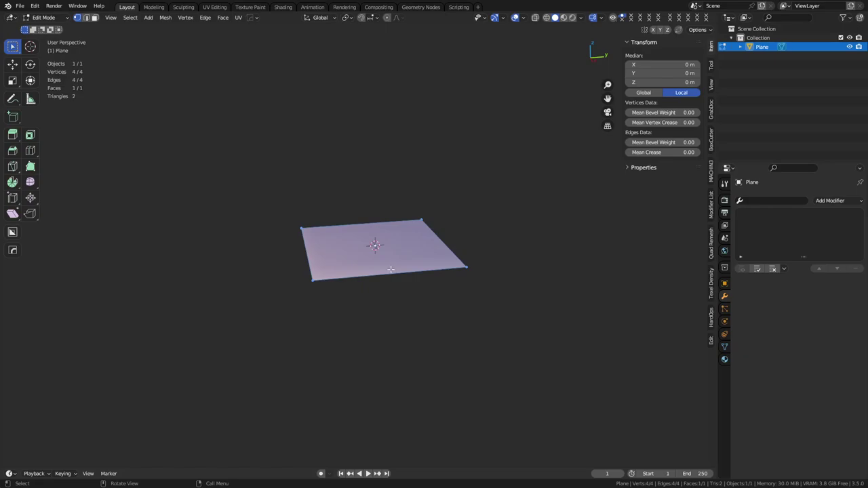
{"action": "middle_click_drag", "start_coordinate": [389, 296], "coordinate": [380, 290]}
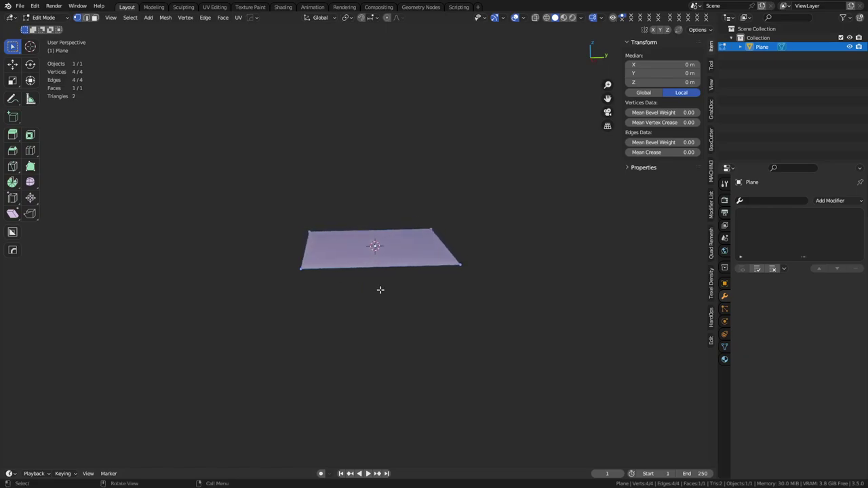
Move the plane's -X edge outward and upward in the front view so the face slopes.
{"action": "left_click", "coordinate": [441, 242]}
{"action": "middle_click_drag", "start_coordinate": [443, 283], "coordinate": [478, 286]}
{"action": "left_click", "coordinate": [352, 242]}
{"action": "middle_click_drag", "start_coordinate": [339, 267], "coordinate": [444, 304], "text": "alt"}
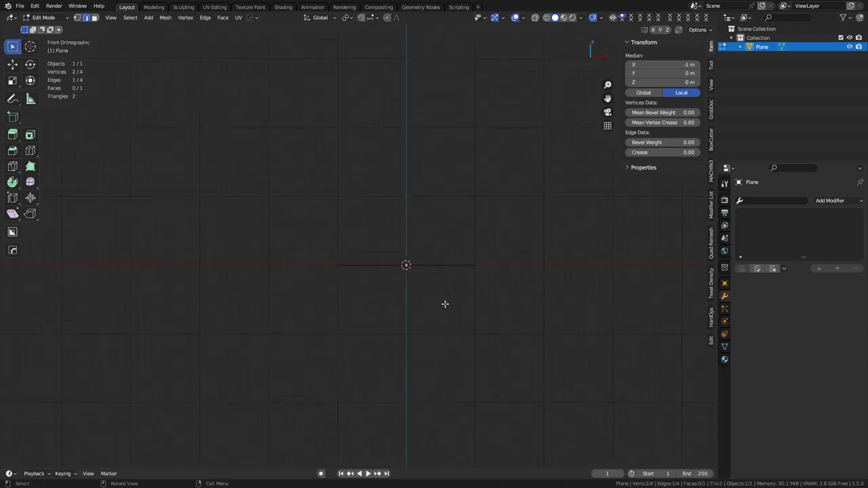
{"action": "key", "text": "g"}
{"action": "left_click", "coordinate": [330, 248]}
Extrude the sloped plane's +Y edge and move it diagonally up to about Y 3.63 m, Z 2.41 m.
{"action": "middle_click_drag", "start_coordinate": [389, 253], "coordinate": [341, 291]}
{"action": "left_click", "coordinate": [456, 243]}
{"action": "middle_click_drag", "start_coordinate": [474, 240], "coordinate": [352, 273], "text": "shift"}
{"action": "key", "text": "e"}
{"action": "left_click", "coordinate": [463, 250]}
{"action": "key", "text": "g"}
{"action": "left_click", "coordinate": [534, 161]}
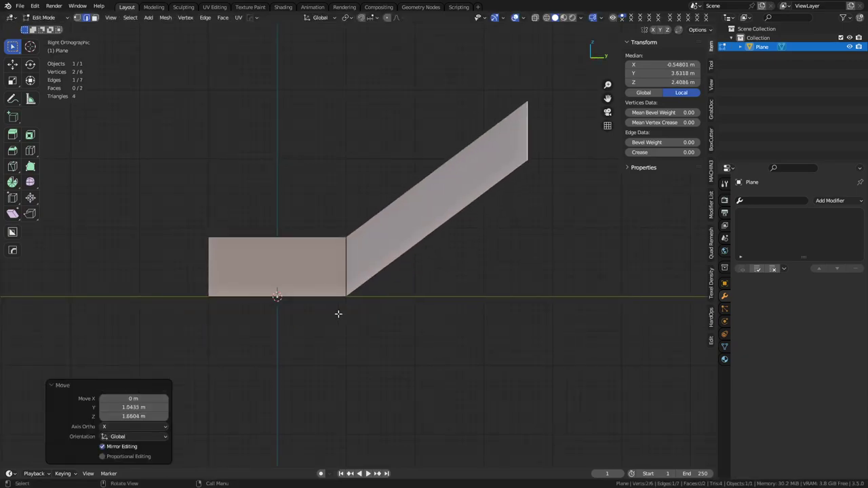
Extrude the edge on the ground line diagonally downward, and extrude that new face's side edge about 2.5 m along Y.
{"action": "left_click", "coordinate": [324, 302]}
{"action": "key", "text": "e"}
{"action": "left_click", "coordinate": [400, 415]}
{"action": "left_click", "coordinate": [378, 348]}
{"action": "key", "text": "e"}
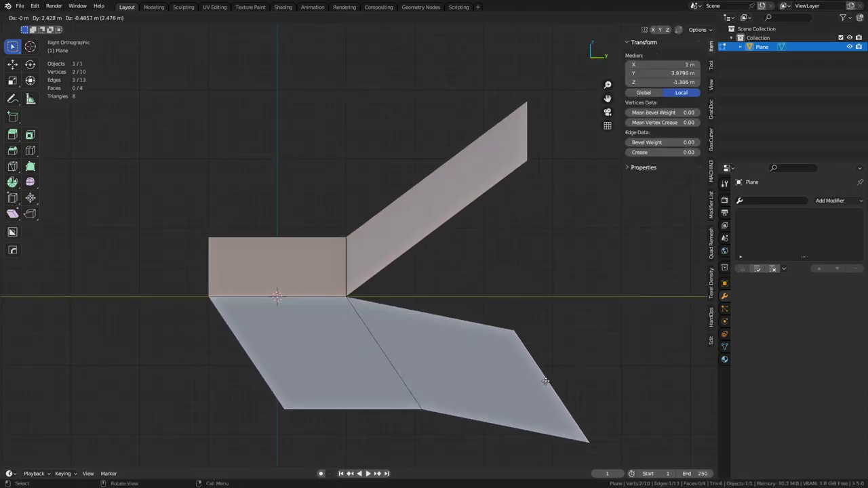
{"action": "left_click", "coordinate": [549, 381]}
Extrude the lower strip's end edge diagonally upward by about 1.69 m in Y and 1.53 m in Z.
{"action": "left_click", "coordinate": [521, 331]}
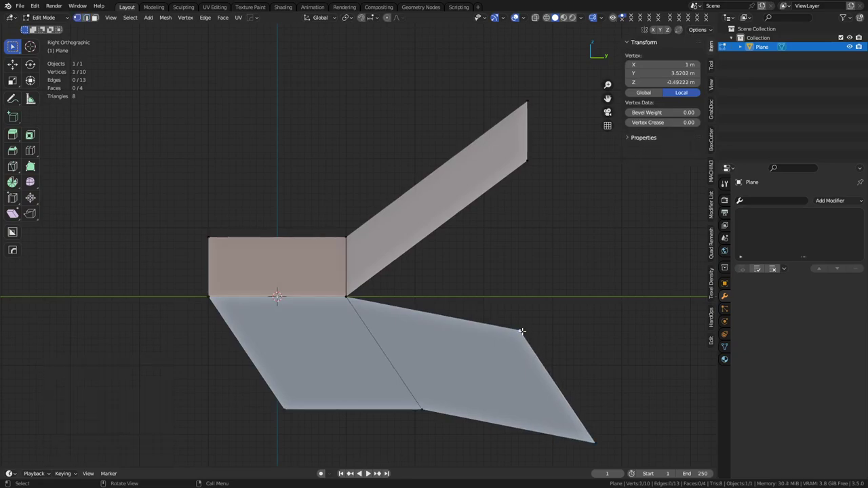
{"action": "key", "text": "2"}
{"action": "left_click", "coordinate": [543, 362]}
{"action": "key", "text": "e"}
{"action": "left_click", "coordinate": [655, 263]}
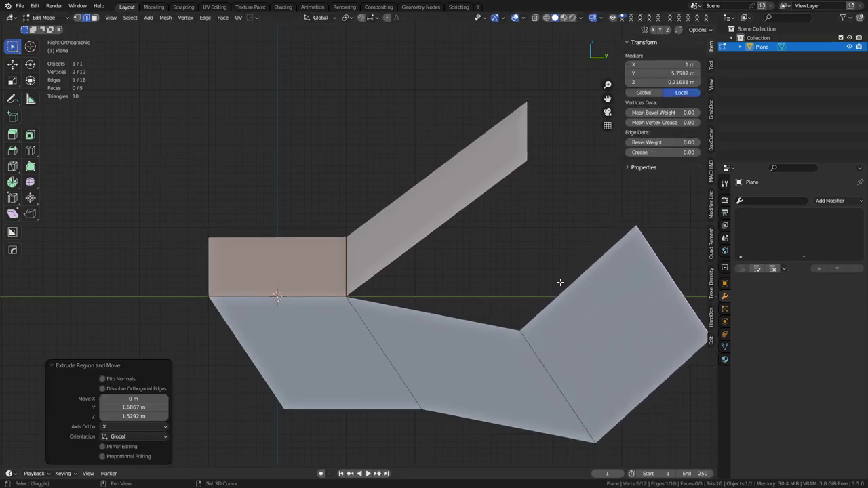
Move the upper corner vertex between the two upper faces by about -1.12 m in Y and 0.6 m in Z.
{"action": "middle_click_drag", "start_coordinate": [560, 282], "coordinate": [515, 311], "text": "shift"}
{"action": "scroll", "coordinate": [515, 310], "scroll_direction": "up", "scroll_amount": 1}
{"action": "left_click", "coordinate": [513, 167]}
{"action": "key", "text": "1"}
{"action": "middle_click_drag", "start_coordinate": [396, 287], "coordinate": [454, 291], "text": "shift"}
{"action": "left_click_drag", "start_coordinate": [308, 307], "coordinate": [371, 252]}
{"action": "key", "text": "alt+z"}
{"action": "key", "text": "g"}
{"action": "left_click", "coordinate": [283, 194]}
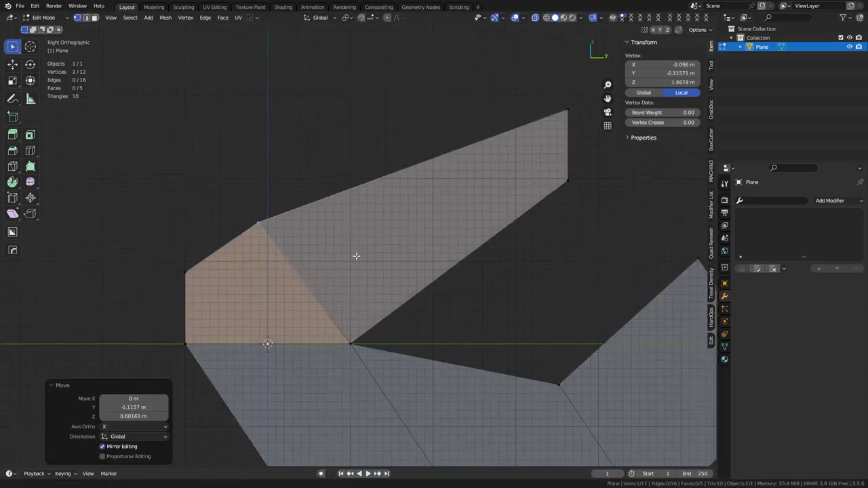
{"action": "key", "text": "alt+z"}
{"action": "middle_click_drag", "start_coordinate": [356, 256], "coordinate": [371, 282]}
Add a centred loop cut along the two upper faces and move the new loop to bend the surface.
{"action": "scroll", "coordinate": [428, 299], "scroll_direction": "down", "scroll_amount": 4}
{"action": "key", "text": "ctrl+r"}
{"action": "left_click", "coordinate": [387, 302]}
{"action": "right_click", "coordinate": [387, 302]}
{"action": "key", "text": "g"}
{"action": "left_click", "coordinate": [416, 265]}
Fill the gap between the upper strip's lower edge and the adjoining lower strip's top edge with a triangular face.
{"action": "key", "text": "ctrl+Tab"}
{"action": "left_click", "coordinate": [383, 291]}
{"action": "middle_click_drag", "start_coordinate": [467, 297], "coordinate": [355, 308], "text": "shift"}
{"action": "key", "text": "ctrl+Tab"}
{"action": "left_click", "coordinate": [453, 305]}
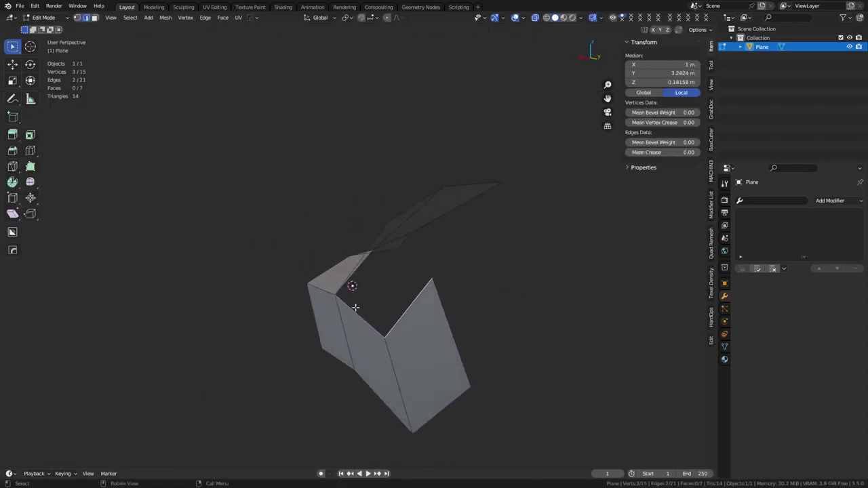
{"action": "middle_click_drag", "start_coordinate": [364, 269], "coordinate": [434, 304]}
{"action": "left_click", "coordinate": [393, 307]}
{"action": "left_click", "coordinate": [388, 261], "text": "shift"}
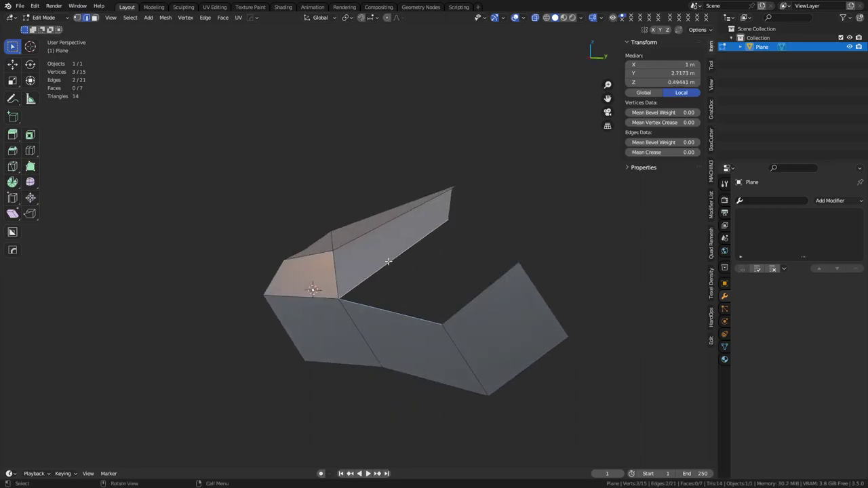
{"action": "key", "text": "f"}
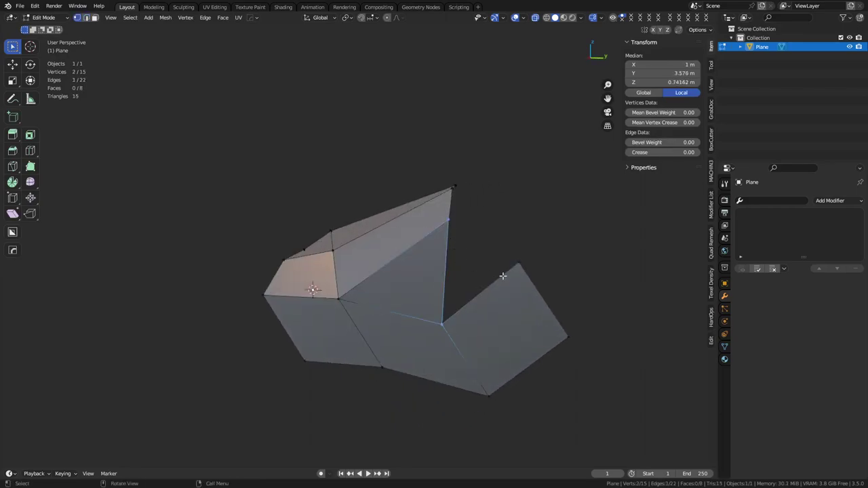
Extrude the triangular face's open vertical edge twice toward -X, the second time by about 1.3 m.
{"action": "middle_click_drag", "start_coordinate": [509, 320], "coordinate": [445, 330]}
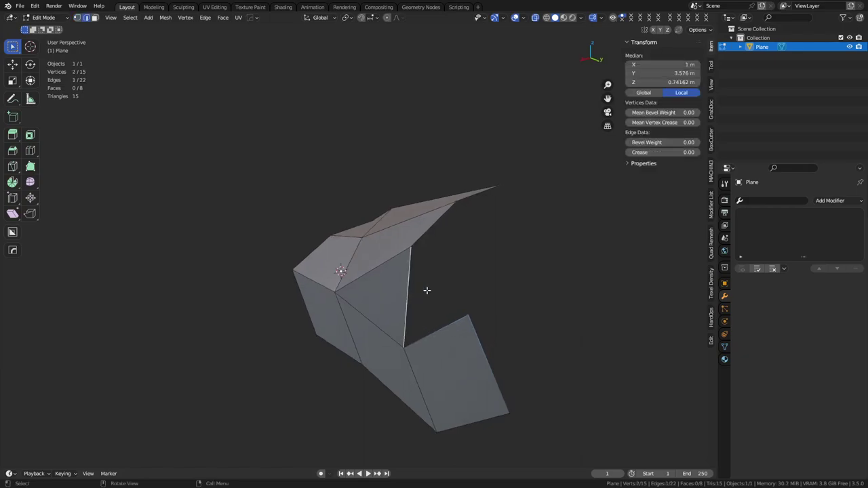
{"action": "middle_click_drag", "start_coordinate": [427, 291], "coordinate": [393, 304]}
{"action": "key", "text": "e"}
{"action": "left_click", "coordinate": [476, 294]}
{"action": "key", "text": "e"}
{"action": "left_click", "coordinate": [536, 277]}
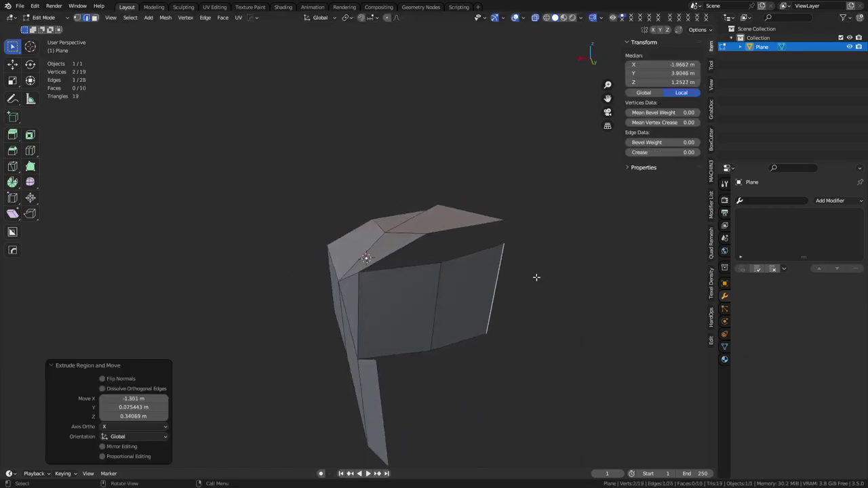
Fill the gap between the upper strip and the newly extruded wall with two faces.
{"action": "left_click", "coordinate": [426, 270]}
{"action": "left_click", "coordinate": [409, 250], "text": "shift"}
{"action": "key", "text": "f"}
{"action": "left_click", "coordinate": [438, 255]}
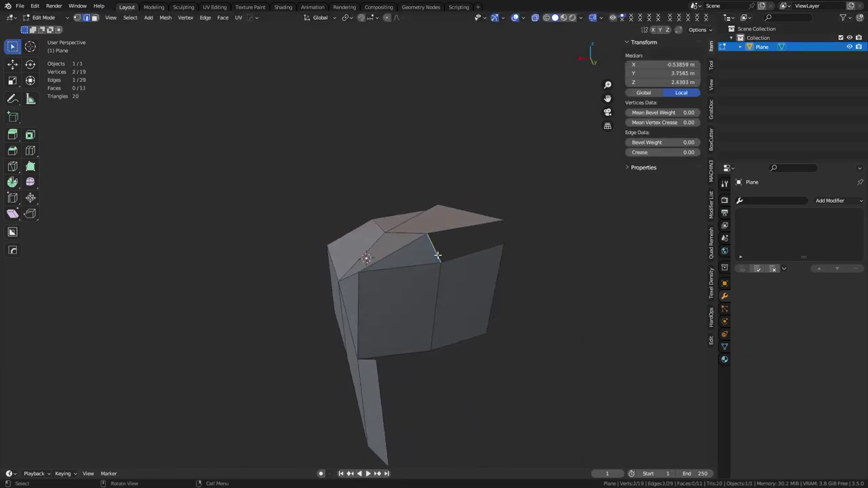
{"action": "key", "text": "f"}
Choose vertex snapping and extrude the lower strip's two connected end edges twice toward -X, the first time by about 1.67 m.
{"action": "middle_click_drag", "start_coordinate": [415, 321], "coordinate": [435, 335]}
{"action": "left_click", "coordinate": [436, 314]}
{"action": "left_click", "coordinate": [485, 330], "text": "shift"}
{"action": "key", "text": "shift+Tab"}
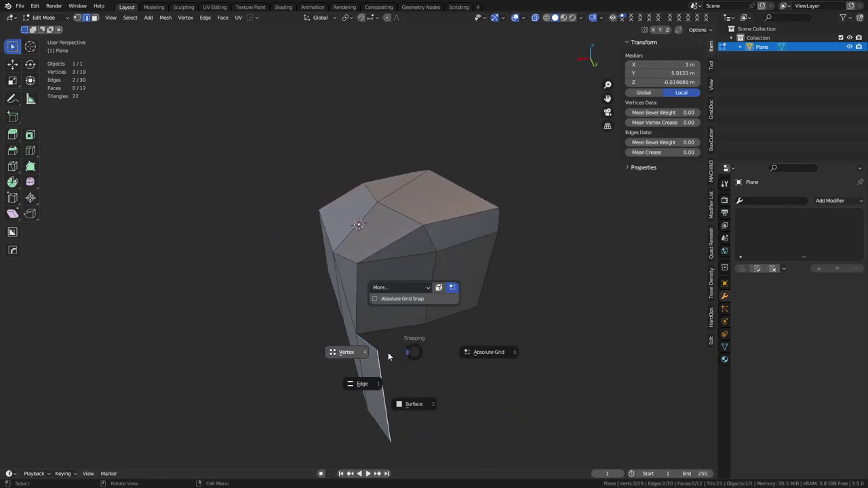
{"action": "left_click", "coordinate": [377, 362]}
{"action": "key", "text": "e"}
{"action": "left_click", "coordinate": [426, 323]}
{"action": "key", "text": "e"}
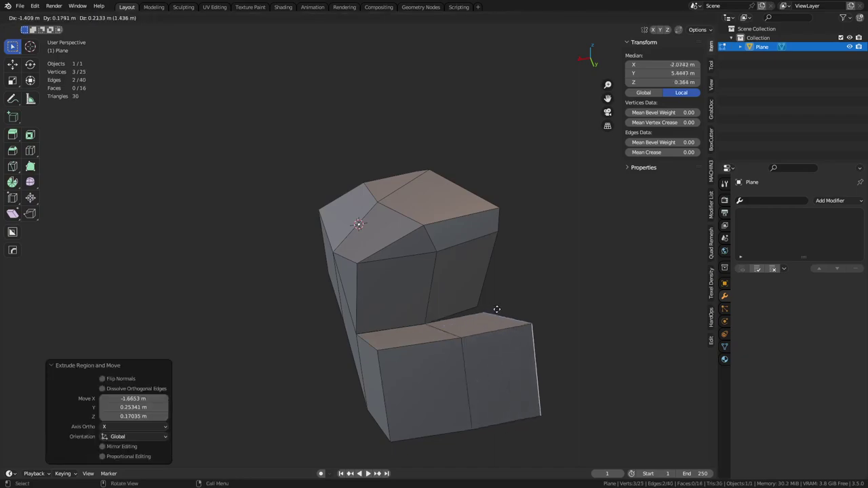
{"action": "left_click", "coordinate": [478, 307]}
Extrude the front wall's open vertical edge twice toward -X, the second time by about 1.6 m.
{"action": "middle_click_drag", "start_coordinate": [451, 348], "coordinate": [459, 321]}
{"action": "mouse_move", "coordinate": [458, 321]}
{"action": "middle_mouse_down"}
{"action": "mouse_move", "coordinate": [432, 320]}
{"action": "mouse_move", "coordinate": [444, 315]}
{"action": "middle_mouse_up"}
{"action": "left_click", "coordinate": [430, 319]}
{"action": "key", "text": "e"}
{"action": "left_click", "coordinate": [378, 342]}
{"action": "key", "text": "e"}
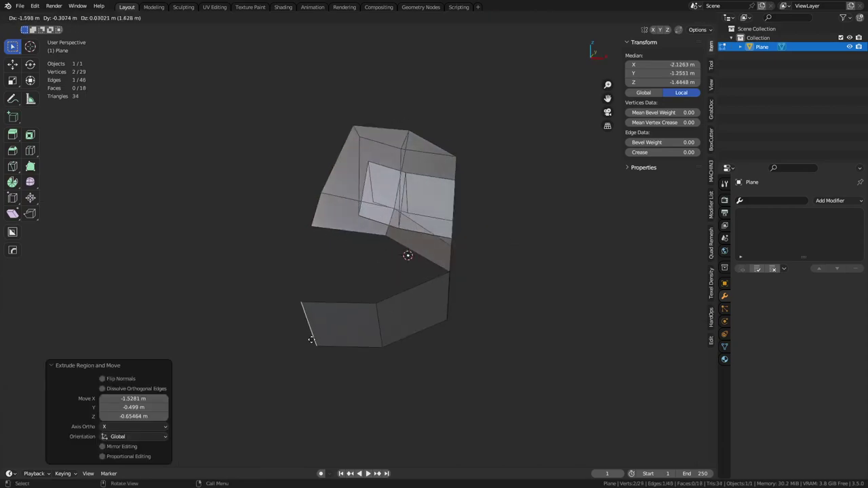
{"action": "left_click", "coordinate": [311, 341]}
Fill the gap between the upper strip and the new front wall with a triangle and an adjoining quad.
{"action": "left_click", "coordinate": [415, 299]}
{"action": "left_click", "coordinate": [421, 259], "text": "shift"}
{"action": "key", "text": "f"}
{"action": "left_click", "coordinate": [354, 307]}
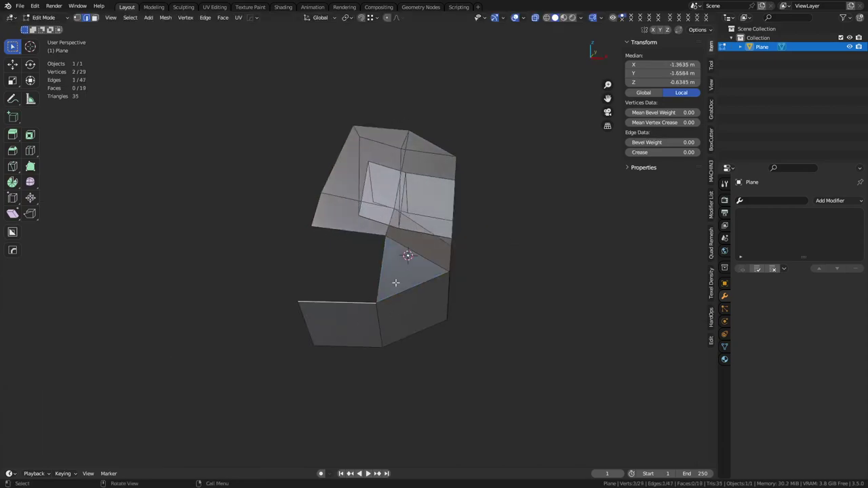
{"action": "left_click", "coordinate": [392, 281]}
{"action": "key", "text": "f"}
{"action": "key", "text": "ctrl+Tab"}
{"action": "left_click", "coordinate": [353, 312]}
{"action": "middle_click_drag", "start_coordinate": [353, 313], "coordinate": [417, 291]}
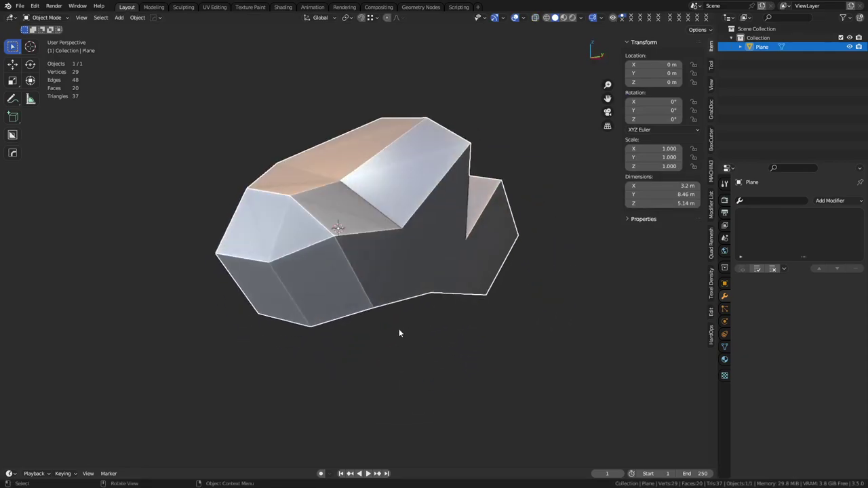
{"action": "middle_click_drag", "start_coordinate": [383, 336], "coordinate": [438, 333], "text": "shift"}
Lower the edge where the front top meets the sloped ridge, and shift its outer vertex back up toward -Y in right view.
{"action": "key", "text": "ctrl+Tab"}
{"action": "left_click", "coordinate": [443, 256]}
{"action": "middle_click_drag", "start_coordinate": [441, 256], "coordinate": [398, 255]}
{"action": "left_click", "coordinate": [347, 207]}
{"action": "left_click", "coordinate": [324, 170]}
{"action": "left_click", "coordinate": [335, 179]}
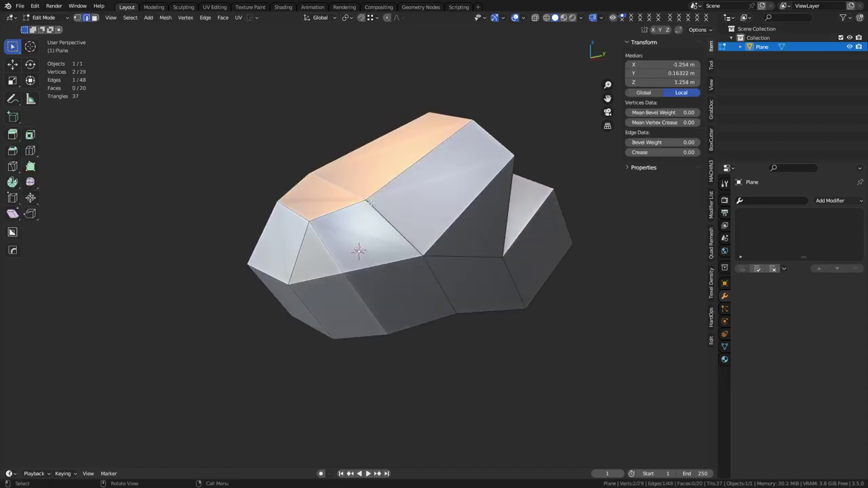
{"action": "middle_click_drag", "start_coordinate": [334, 179], "coordinate": [300, 182]}
{"action": "middle_click_drag", "start_coordinate": [365, 184], "coordinate": [371, 205]}
{"action": "key", "text": "g"}
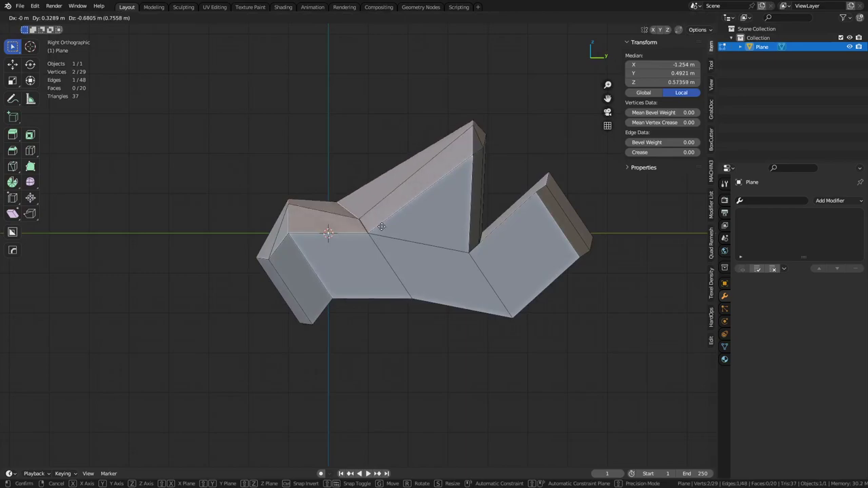
{"action": "left_click", "coordinate": [382, 226]}
{"action": "key", "text": "1"}
{"action": "left_click", "coordinate": [360, 223]}
{"action": "key", "text": "g"}
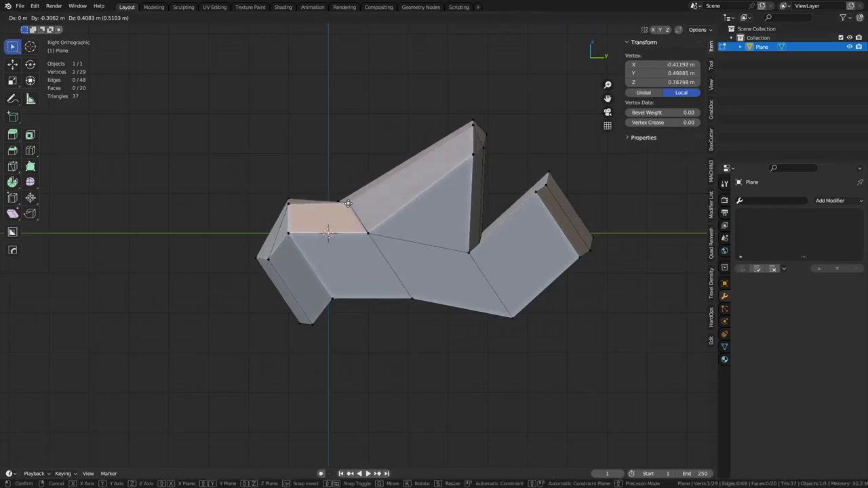
{"action": "left_click", "coordinate": [348, 207]}
Select both vertices of the front top edge through the mesh and lower them about 0.57 m.
{"action": "left_click", "coordinate": [285, 212]}
{"action": "key", "text": "alt+z"}
{"action": "left_click_drag", "start_coordinate": [269, 222], "coordinate": [306, 189]}
{"action": "key", "text": "g"}
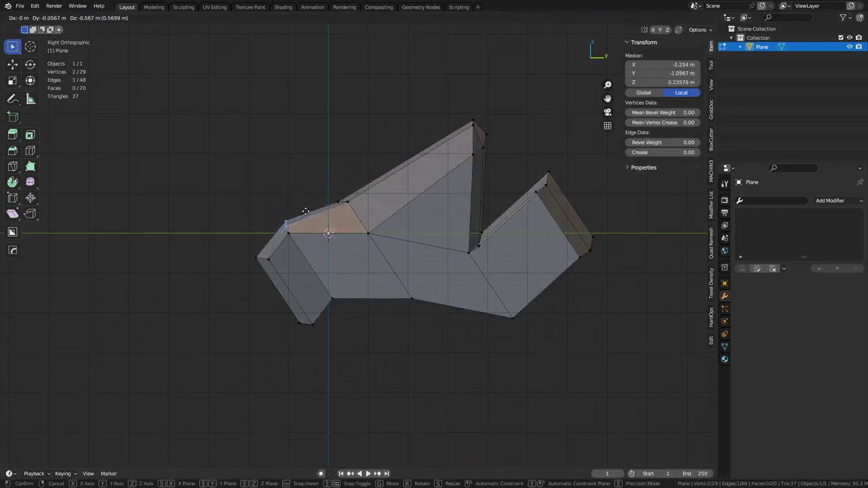
{"action": "left_click", "coordinate": [304, 209]}
{"action": "key", "text": "alt+z"}
{"action": "key", "text": "ctrl+Tab"}
{"action": "left_click", "coordinate": [328, 247]}
{"action": "middle_click_drag", "start_coordinate": [329, 247], "coordinate": [377, 286]}
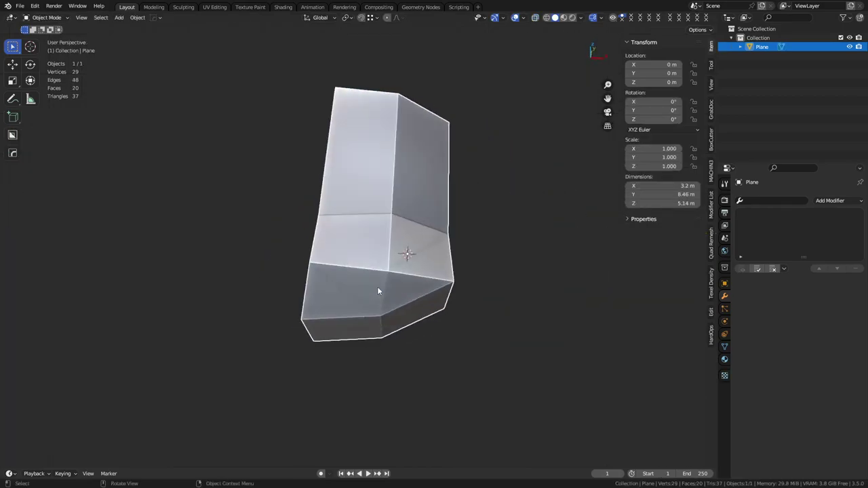
Add a level 1 subdivision to the plane and merge all its vertices by distance.
{"action": "key", "text": "ctrl+1"}
{"action": "middle_click_drag", "start_coordinate": [461, 312], "coordinate": [381, 295]}
{"action": "key", "text": "ctrl+Tab"}
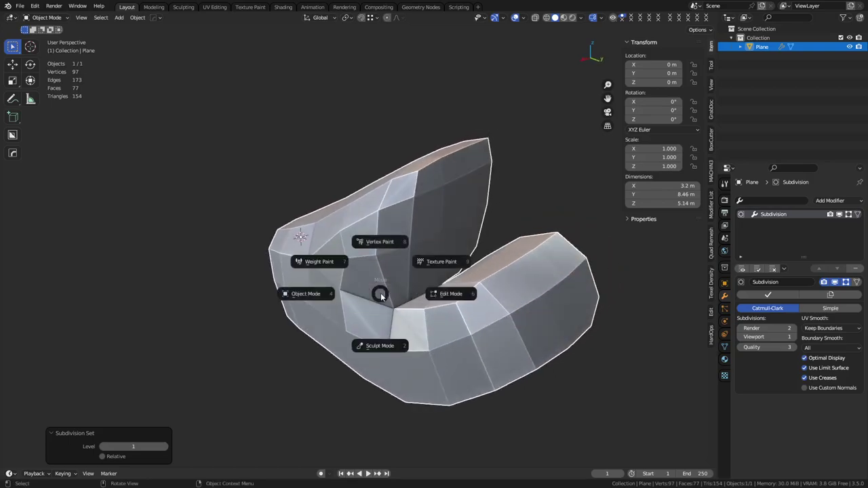
{"action": "left_click", "coordinate": [429, 290]}
{"action": "key", "text": "a"}
{"action": "key", "text": "m"}
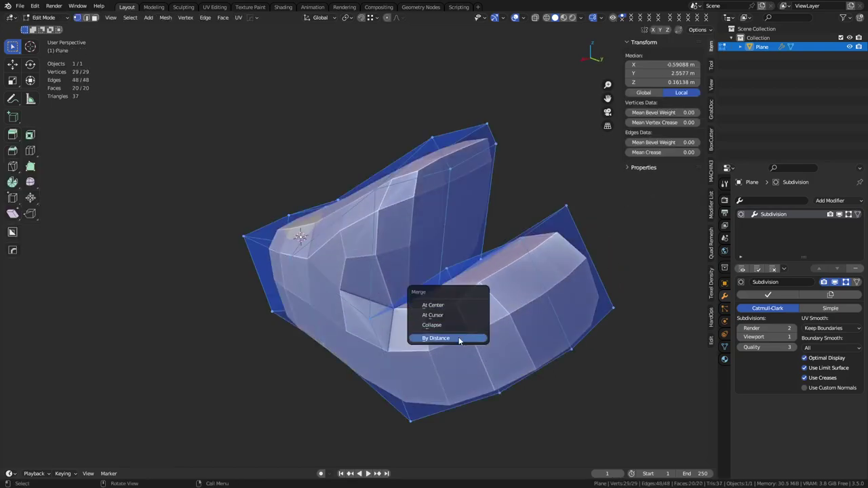
{"action": "left_click", "coordinate": [433, 337]}
{"action": "middle_click_drag", "start_coordinate": [436, 307], "coordinate": [465, 305]}
{"action": "key", "text": "ctrl+Tab"}
{"action": "left_click", "coordinate": [410, 317]}
{"action": "middle_click_drag", "start_coordinate": [410, 316], "coordinate": [467, 287]}
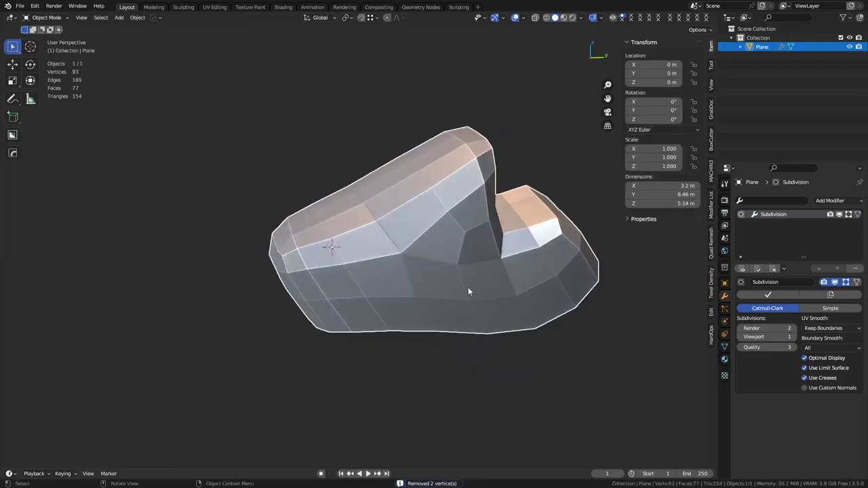
Replace the subdivision with a level 1 Simple one and stack a Catmull-Clark Subdivision Surface modifier after it.
{"action": "left_click", "coordinate": [854, 269]}
{"action": "left_click", "coordinate": [836, 202]}
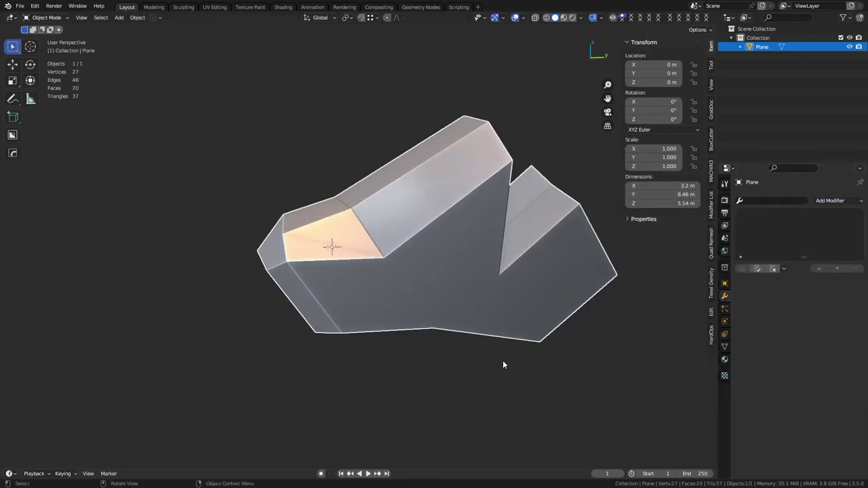
{"action": "key", "text": "ctrl+1"}
{"action": "left_click", "coordinate": [831, 308]}
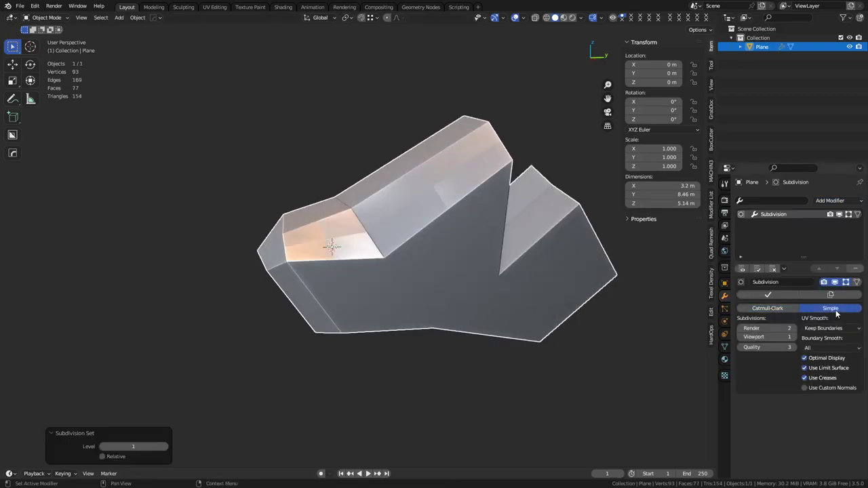
{"action": "left_click", "coordinate": [832, 200]}
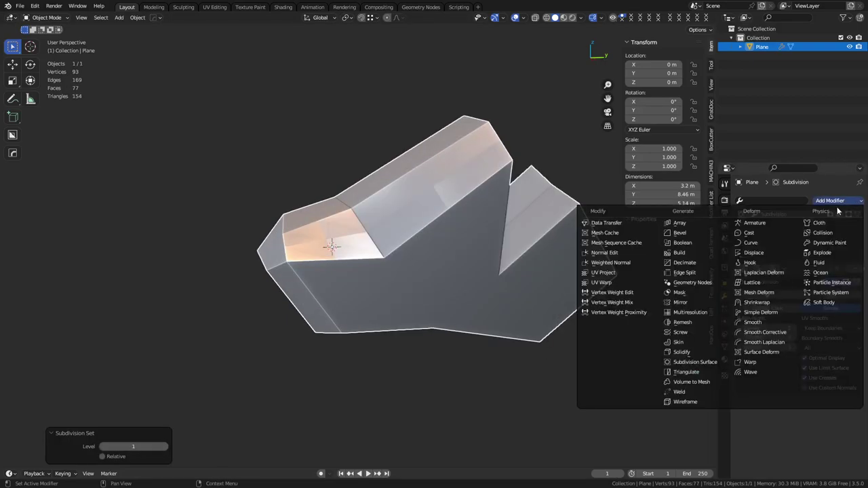
{"action": "left_click", "coordinate": [717, 363]}
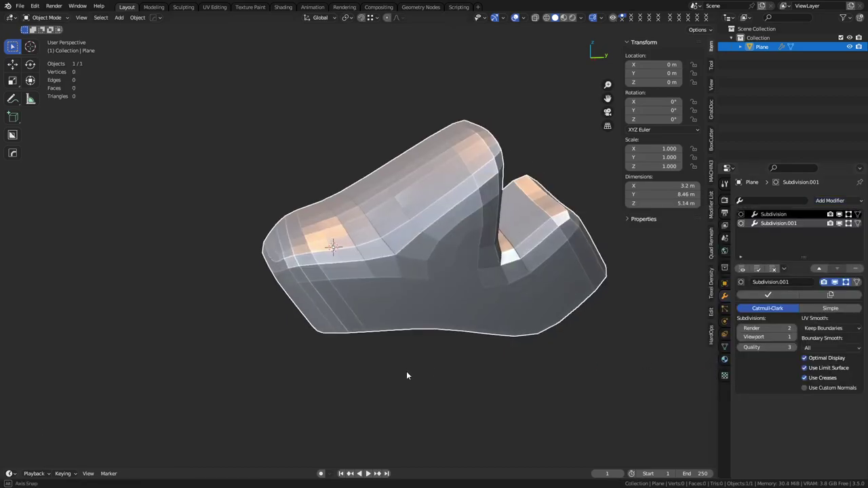
{"action": "middle_click_drag", "start_coordinate": [406, 373], "coordinate": [460, 363]}
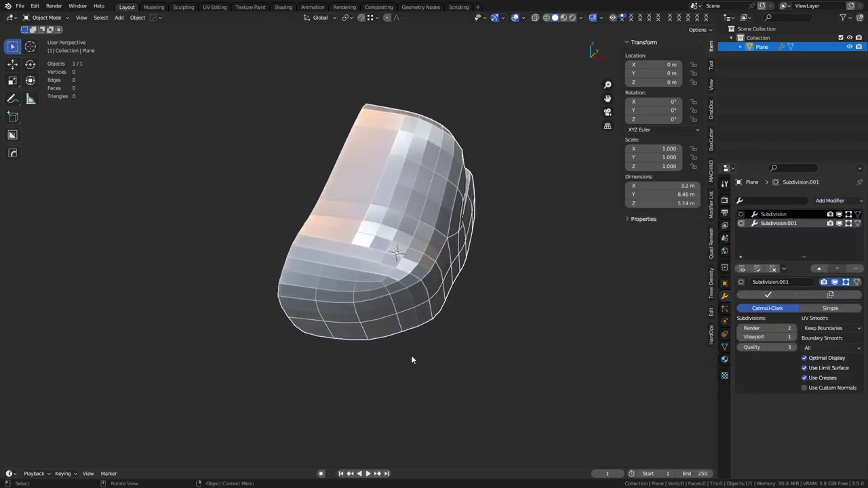
{"action": "middle_click_drag", "start_coordinate": [412, 357], "coordinate": [391, 353]}
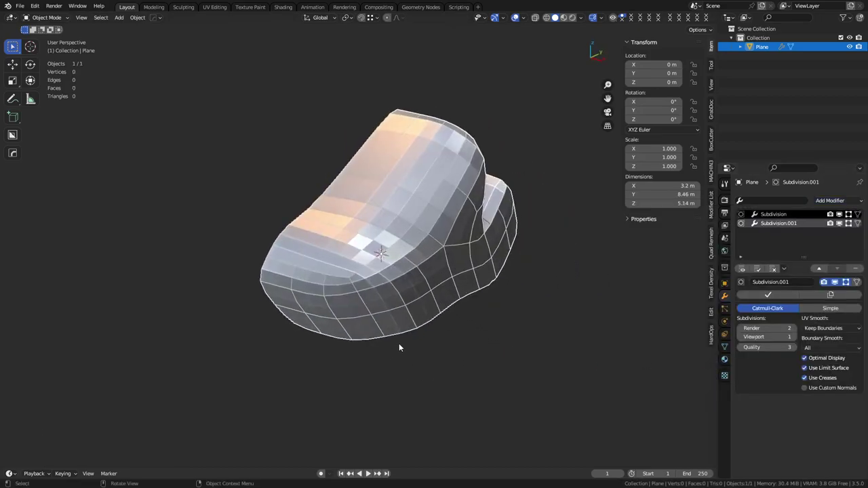
Move the front's lower outer corner vertex inward and down in front view.
{"action": "key", "text": "ctrl+Tab"}
{"action": "left_click", "coordinate": [469, 330]}
{"action": "middle_click_drag", "start_coordinate": [474, 329], "coordinate": [483, 306]}
{"action": "left_click", "coordinate": [442, 302]}
{"action": "key", "text": "g"}
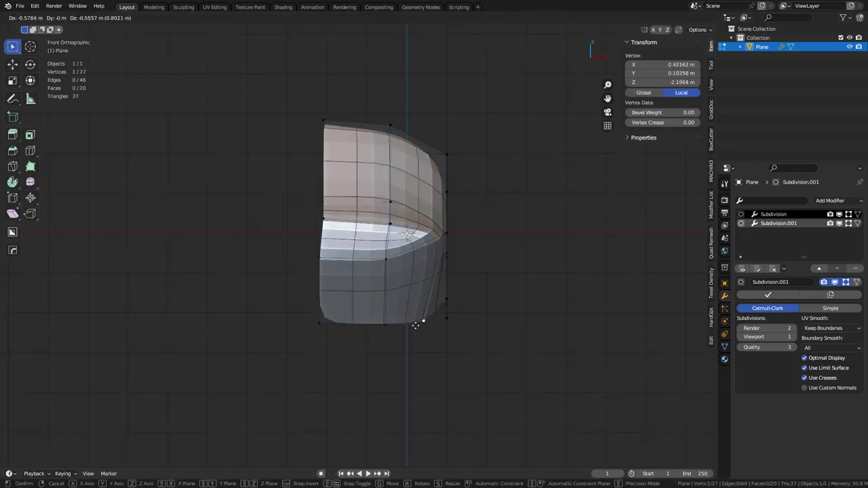
{"action": "left_click", "coordinate": [411, 313]}
Move the lower front edge's vertices back toward +Y and slightly up in right view.
{"action": "key", "text": "2"}
{"action": "left_click", "coordinate": [390, 310]}
{"action": "middle_click_drag", "start_coordinate": [390, 312], "coordinate": [300, 326]}
{"action": "key", "text": "3"}
{"action": "left_click", "coordinate": [336, 321]}
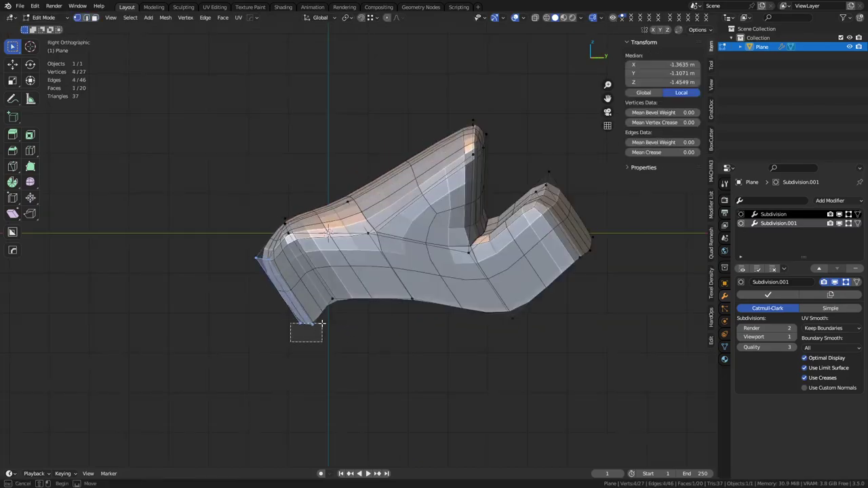
{"action": "left_click_drag", "start_coordinate": [322, 325], "coordinate": [322, 325]}
{"action": "key", "text": "g"}
{"action": "left_click", "coordinate": [357, 307]}
{"action": "left_click", "coordinate": [408, 300]}
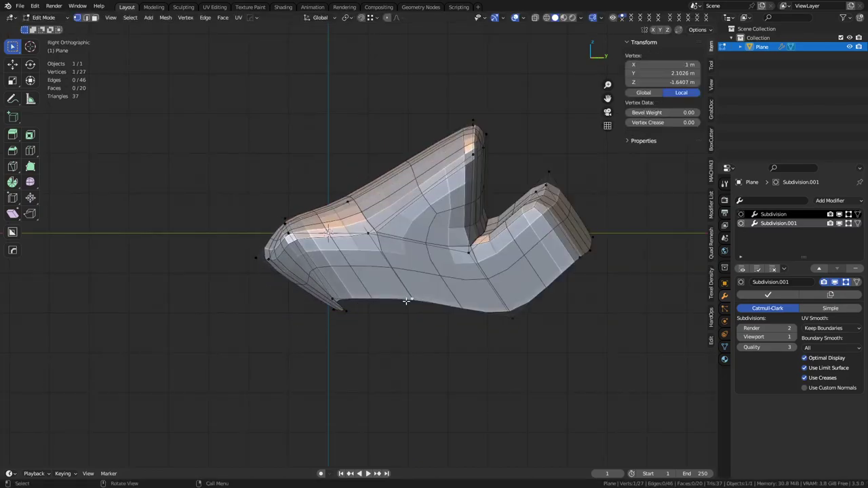
Hide the subdivision in edit mode and reshape the upper ridge into a block by raising its front edge and lowering its peak.
{"action": "middle_click_drag", "start_coordinate": [408, 299], "coordinate": [427, 330]}
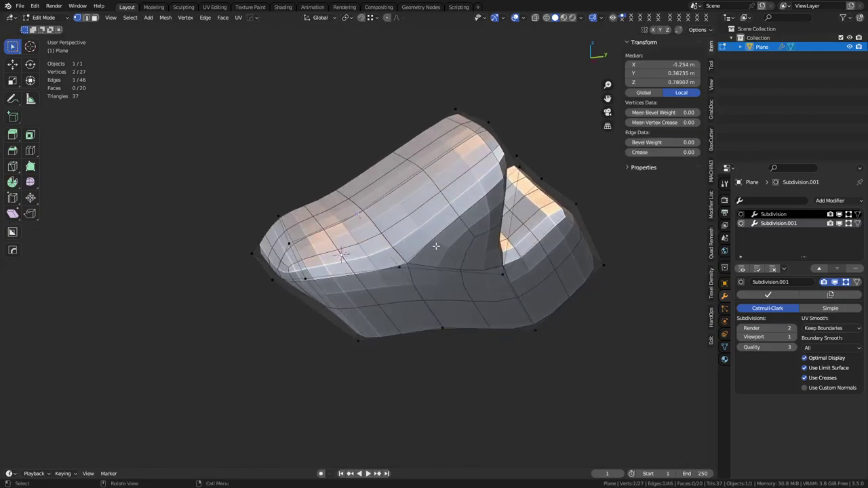
{"action": "middle_click_drag", "start_coordinate": [436, 246], "coordinate": [335, 216]}
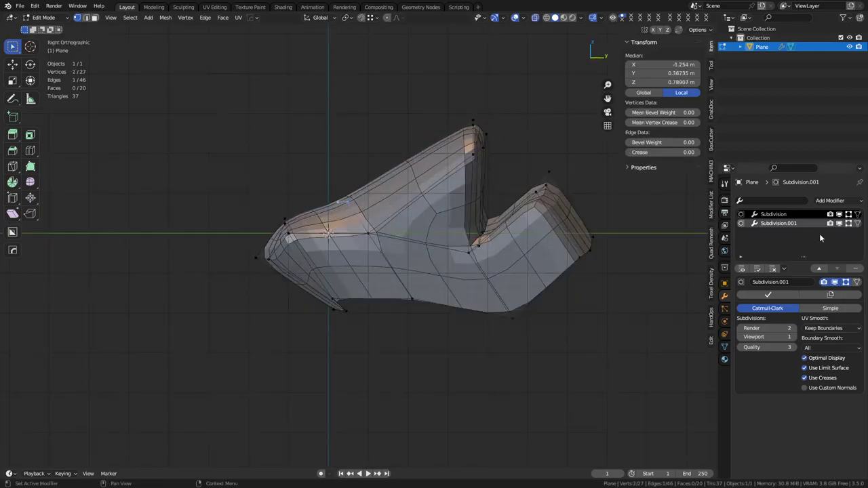
{"action": "left_click", "coordinate": [850, 224]}
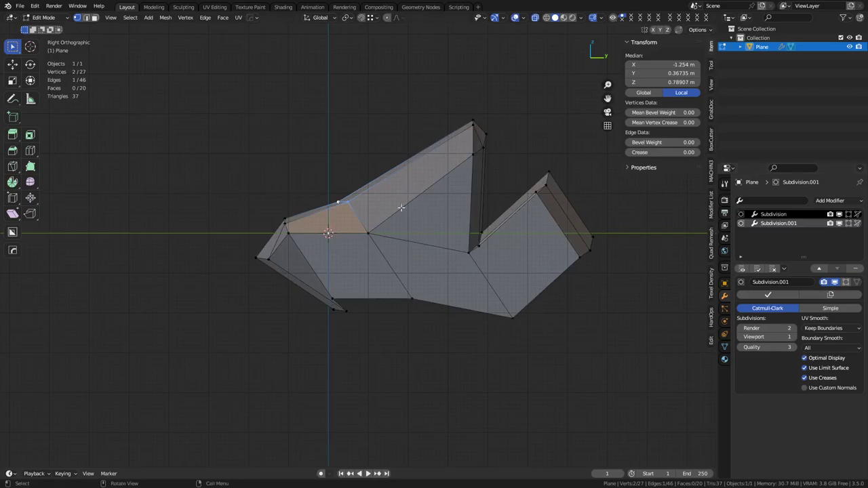
{"action": "key", "text": "g"}
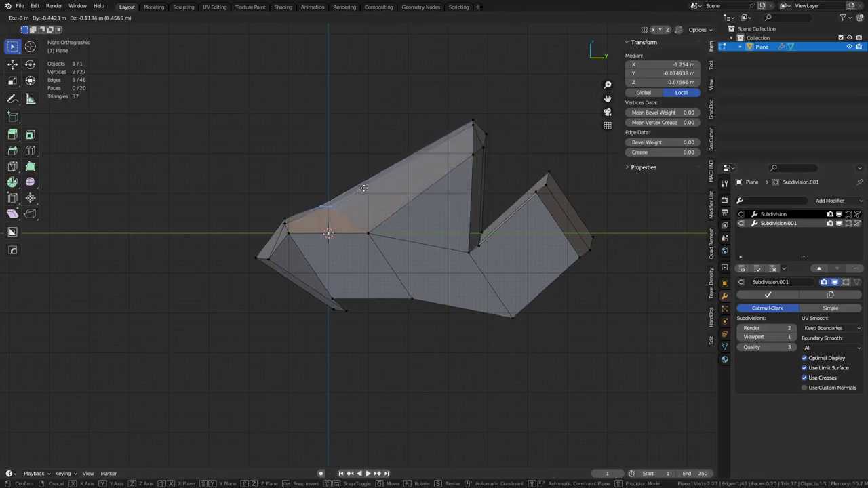
{"action": "left_click", "coordinate": [338, 145]}
{"action": "left_click_drag", "start_coordinate": [406, 162], "coordinate": [497, 98]}
{"action": "key", "text": "g"}
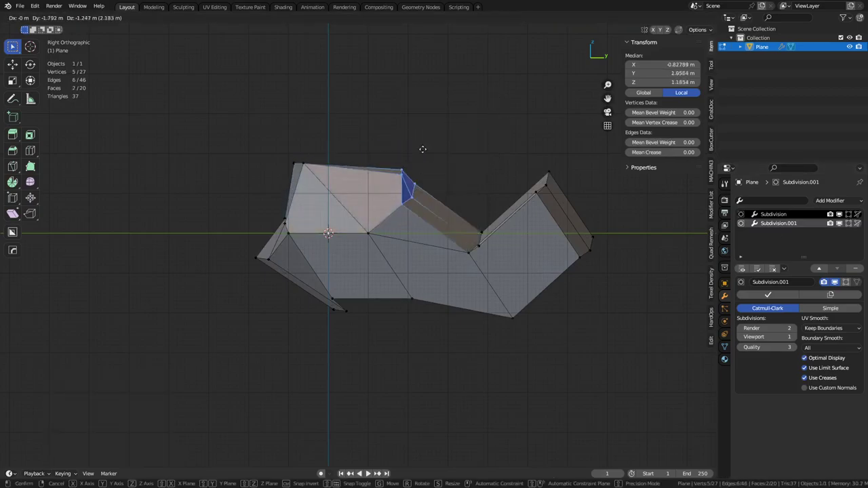
{"action": "left_click", "coordinate": [447, 141]}
Shift the rear end forward and down, and extrude its end faces toward +Y, rotated about 30 degrees.
{"action": "left_click_drag", "start_coordinate": [505, 213], "coordinate": [601, 152]}
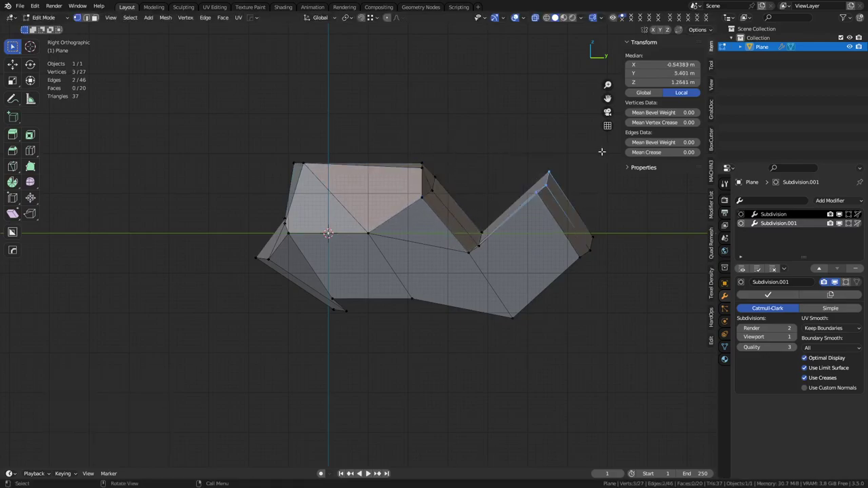
{"action": "left_click", "coordinate": [513, 235]}
{"action": "right_click", "coordinate": [514, 234]}
{"action": "left_click_drag", "start_coordinate": [626, 271], "coordinate": [533, 164]}
{"action": "key", "text": "g"}
{"action": "left_click", "coordinate": [658, 242]}
{"action": "key", "text": "r"}
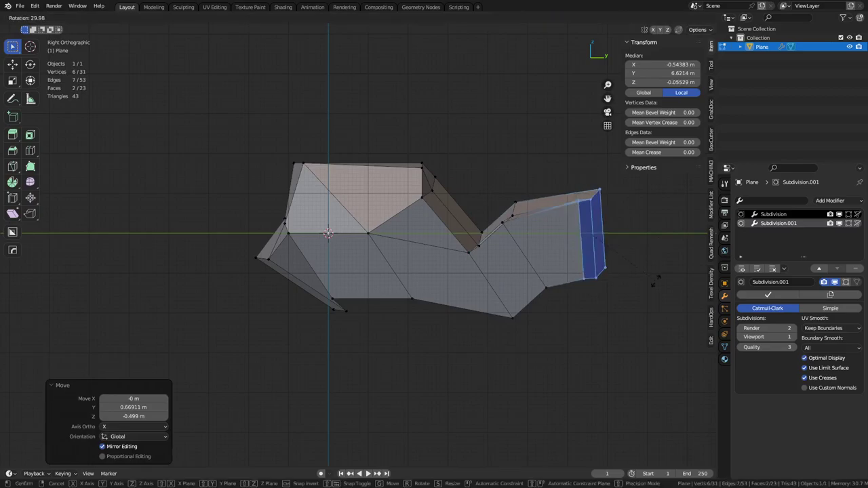
{"action": "left_click", "coordinate": [654, 281]}
{"action": "key", "text": "g"}
{"action": "left_click", "coordinate": [663, 284]}
{"action": "key", "text": "ctrl+Tab"}
{"action": "left_click", "coordinate": [600, 291]}
{"action": "left_click", "coordinate": [457, 331]}
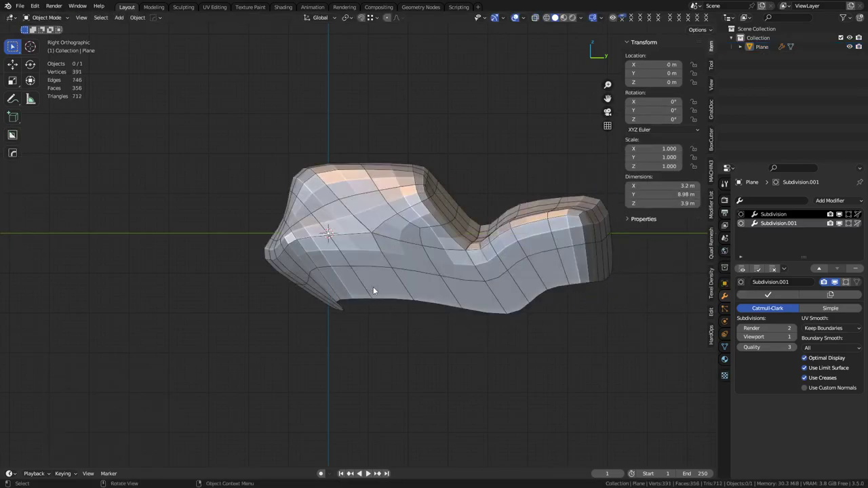
{"action": "mouse_move", "coordinate": [373, 287]}
{"action": "middle_mouse_down"}
{"action": "mouse_move", "coordinate": [340, 308]}
{"action": "mouse_move", "coordinate": [367, 298]}
{"action": "middle_mouse_up"}
Slide the upper block's rear top edge fully onto the adjoining edge below and merge all vertices by distance.
{"action": "key", "text": "ctrl+Tab"}
{"action": "left_click", "coordinate": [426, 292]}
{"action": "middle_click_drag", "start_coordinate": [426, 292], "coordinate": [442, 295]}
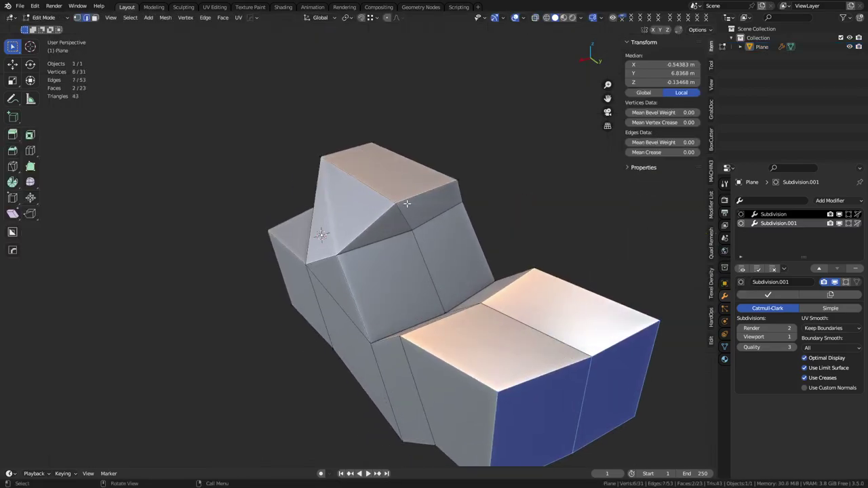
{"action": "key", "text": "g"}
{"action": "left_click", "coordinate": [451, 279]}
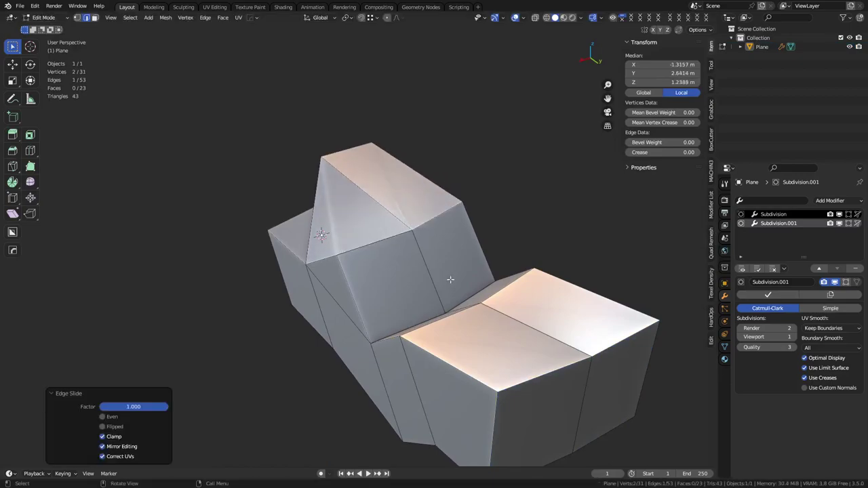
{"action": "key", "text": "a"}
{"action": "key", "text": "m"}
{"action": "left_click", "coordinate": [504, 302]}
{"action": "key", "text": "ctrl+Tab"}
{"action": "left_click", "coordinate": [459, 304]}
{"action": "middle_click_drag", "start_coordinate": [459, 304], "coordinate": [448, 281]}
Slide the upper block's rear top edge toward the front to shorten the top and steepen the side.
{"action": "key", "text": "ctrl+Tab"}
{"action": "left_click", "coordinate": [503, 296]}
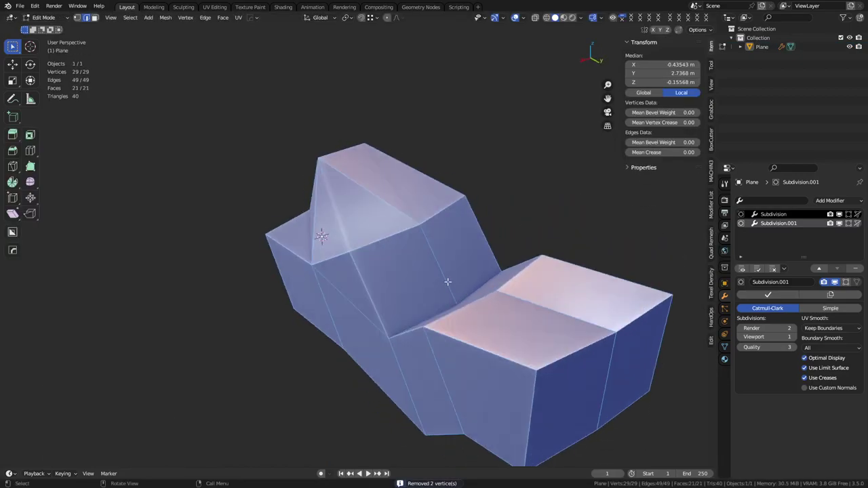
{"action": "left_click", "coordinate": [435, 222]}
{"action": "key", "text": "g"}
{"action": "left_click", "coordinate": [399, 194]}
Inset the two faces of the upper block's rear slope by about 0.4 m and reshape the inset area.
{"action": "key", "text": "3"}
{"action": "left_click", "coordinate": [408, 253]}
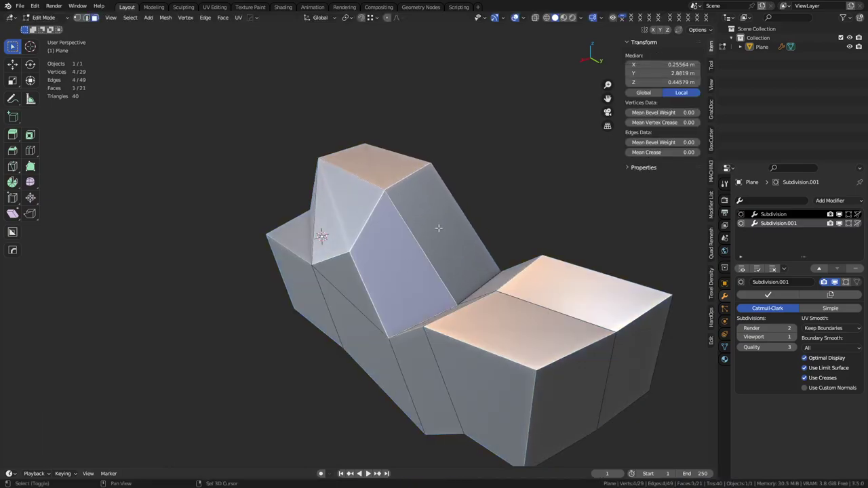
{"action": "key", "text": "i"}
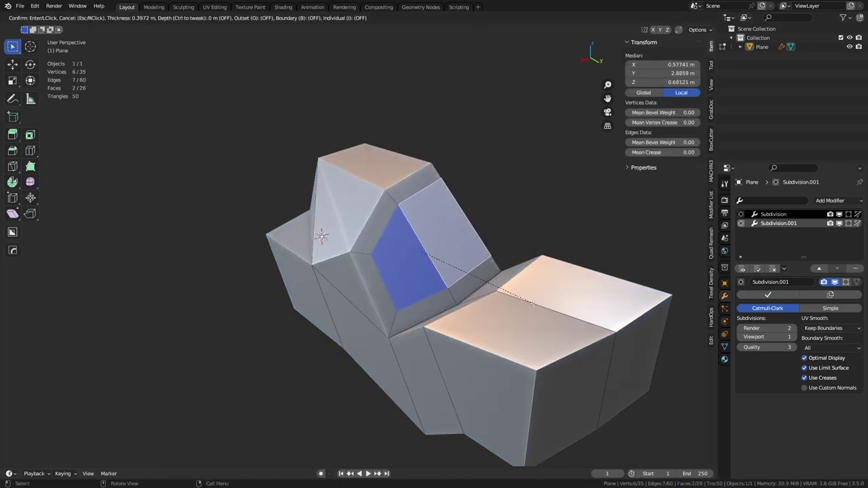
{"action": "left_click", "coordinate": [534, 304]}
{"action": "middle_click_drag", "start_coordinate": [532, 303], "coordinate": [444, 248]}
{"action": "middle_click_drag", "start_coordinate": [345, 270], "coordinate": [426, 267]}
{"action": "key", "text": "ctrl"}
{"action": "left_click", "coordinate": [458, 285]}
{"action": "key", "text": "g"}
{"action": "left_click", "coordinate": [425, 267]}
{"action": "key", "text": "ctrl+Tab"}
{"action": "left_click", "coordinate": [372, 269]}
{"action": "middle_click_drag", "start_coordinate": [369, 270], "coordinate": [468, 274]}
Move the upper front vertex of the lower block's side about 0.4 m toward the rear and 0.5 m down in side view.
{"action": "key", "text": "Tab"}
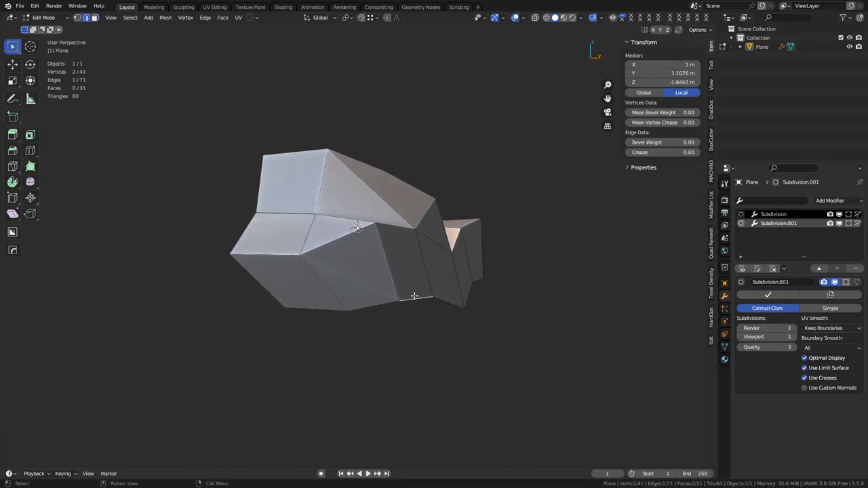
{"action": "left_click", "coordinate": [372, 225]}
{"action": "middle_click_drag", "start_coordinate": [442, 260], "coordinate": [336, 257]}
{"action": "key", "text": "g"}
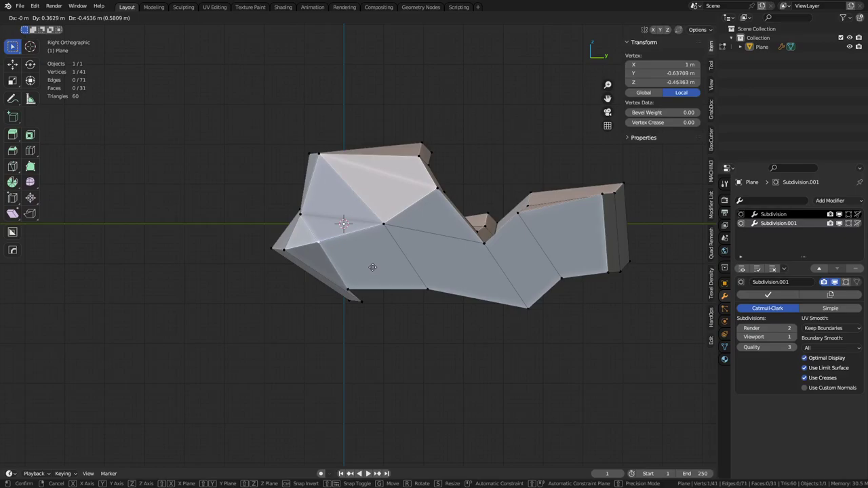
{"action": "left_click", "coordinate": [351, 274]}
Move the front edge's two protruding vertices about 0.75 m toward +Y and 0.31 m up, and check the smoothed shape.
{"action": "left_click_drag", "start_coordinate": [242, 265], "coordinate": [298, 241]}
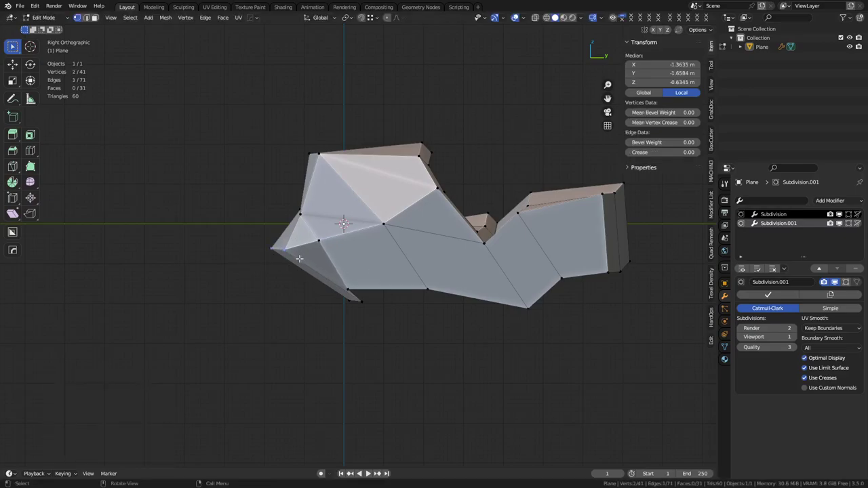
{"action": "key", "text": "g"}
{"action": "left_click", "coordinate": [330, 247]}
{"action": "middle_click_drag", "start_coordinate": [331, 249], "coordinate": [403, 277]}
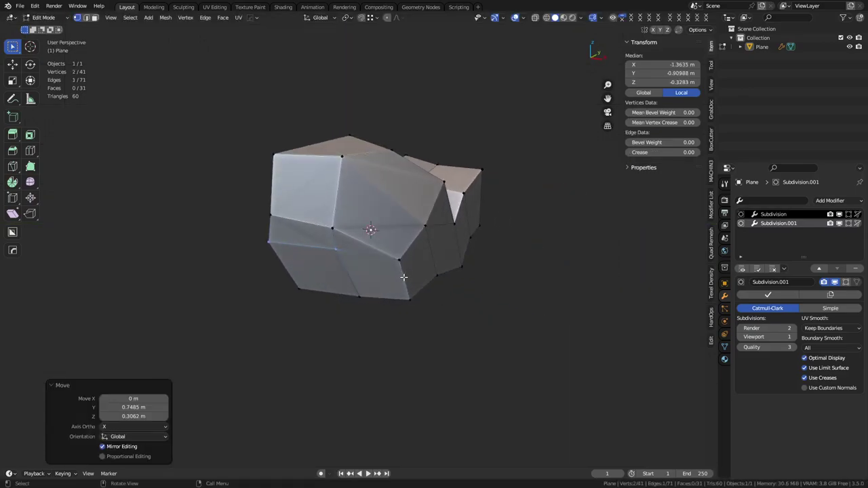
{"action": "key", "text": "alt+z"}
{"action": "key", "text": "alt+z"}
{"action": "key", "text": "Tab"}
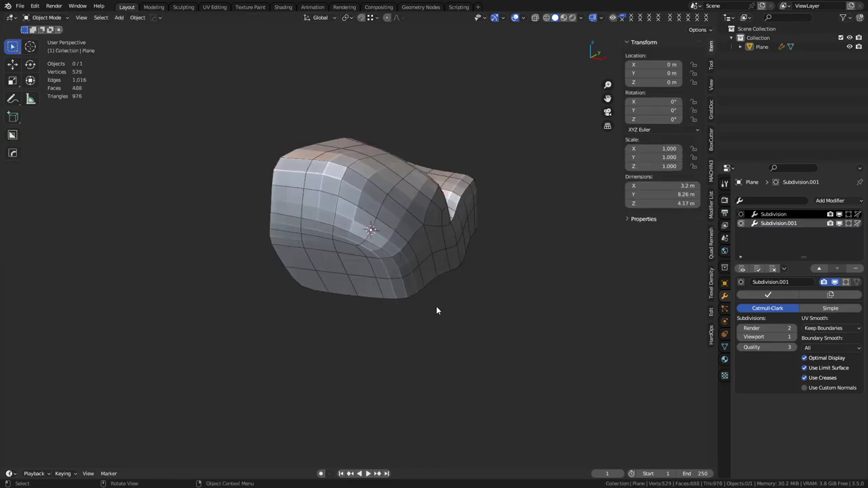
{"action": "middle_click_drag", "start_coordinate": [435, 310], "coordinate": [326, 305]}
Inset the connected lower front faces by about 0.35 m.
{"action": "key", "text": "Tab"}
{"action": "middle_click_drag", "start_coordinate": [269, 284], "coordinate": [320, 280]}
{"action": "key", "text": "3"}
{"action": "left_click", "coordinate": [369, 261]}
{"action": "left_click", "coordinate": [356, 232]}
{"action": "left_click", "coordinate": [344, 280], "text": "ctrl+shift"}
{"action": "key", "text": "i"}
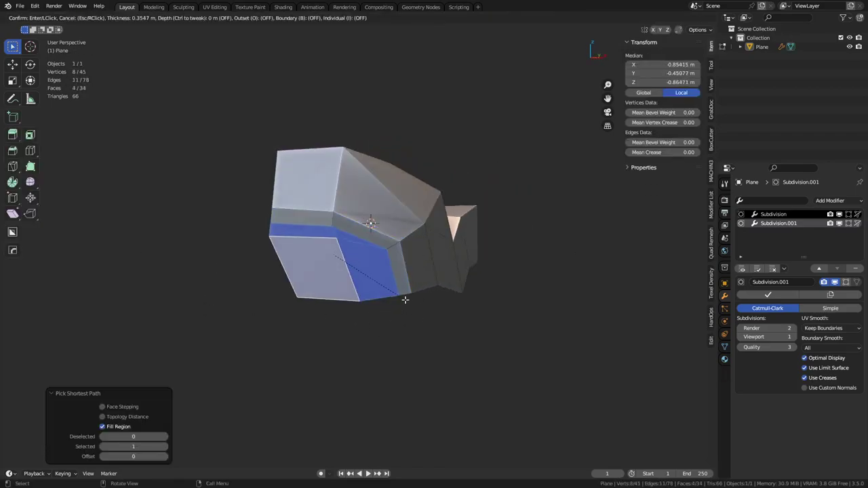
{"action": "left_click", "coordinate": [406, 298]}
{"action": "right_click", "coordinate": [407, 299]}
{"action": "key", "text": "ctrl+z"}
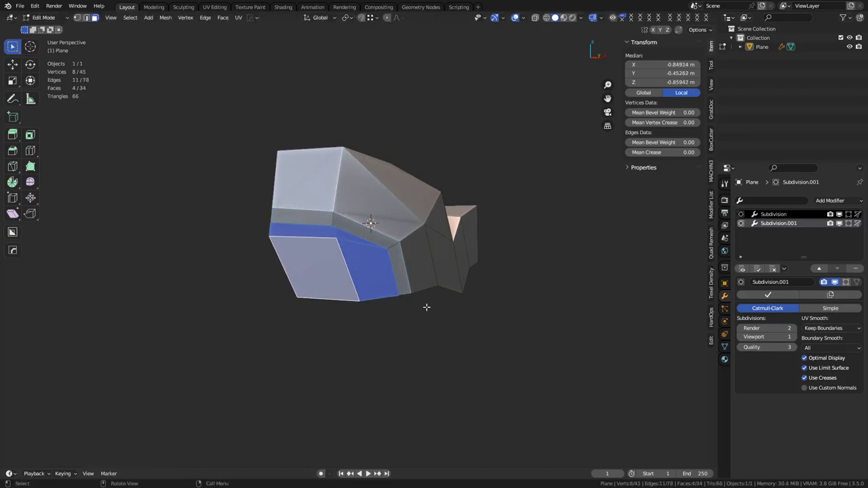
Inset the same lower front faces again with zero thickness and a depth of about -0.31 m.
{"action": "key", "text": "i"}
{"action": "left_click", "coordinate": [414, 302], "text": "ctrl"}
{"action": "key", "text": "g"}
{"action": "key", "text": "x"}
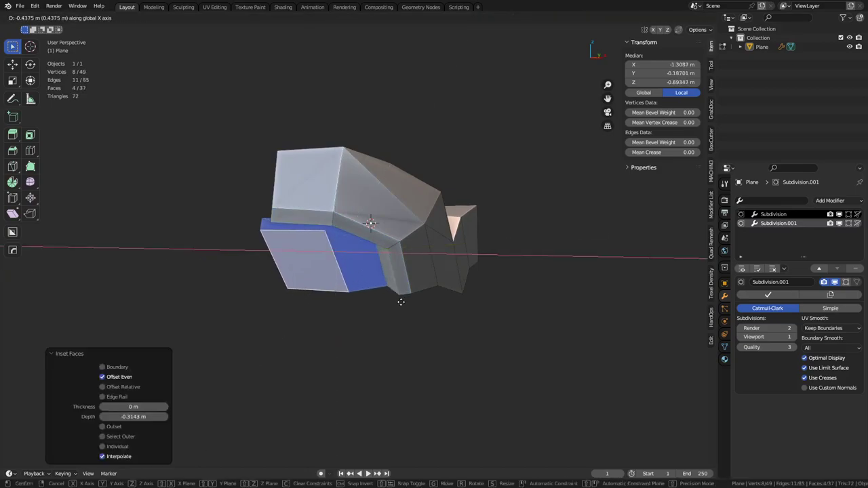
{"action": "right_click", "coordinate": [432, 306]}
Move the recessed front faces deeper into the body toward +Y in the right side view.
{"action": "mouse_move", "coordinate": [436, 307]}
{"action": "middle_mouse_down", "text": "alt"}
{"action": "mouse_move", "coordinate": [373, 311]}
{"action": "mouse_move", "coordinate": [436, 327]}
{"action": "mouse_move", "coordinate": [369, 329]}
{"action": "mouse_move", "coordinate": [333, 224]}
{"action": "middle_mouse_up", "text": "alt"}
{"action": "key", "text": "alt+z"}
{"action": "key", "text": "g"}
{"action": "left_click", "coordinate": [418, 311]}
{"action": "key", "text": "alt+z"}
{"action": "key", "text": "Tab"}
{"action": "left_click", "coordinate": [335, 321]}
Move the upper block's front top edge about 0.57 m toward +Y and 0.62 m down, and return to Object Mode.
{"action": "key", "text": "ctrl+Tab"}
{"action": "left_click", "coordinate": [358, 235]}
{"action": "key", "text": "alt+z"}
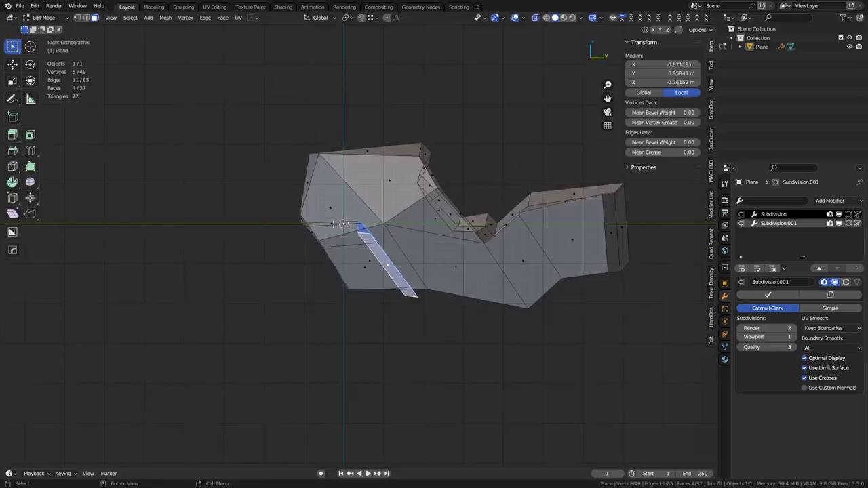
{"action": "left_click_drag", "start_coordinate": [337, 140], "coordinate": [339, 139]}
{"action": "key", "text": "g"}
{"action": "left_click", "coordinate": [360, 164]}
{"action": "key", "text": "alt+z"}
{"action": "key", "text": "ctrl+Tab"}
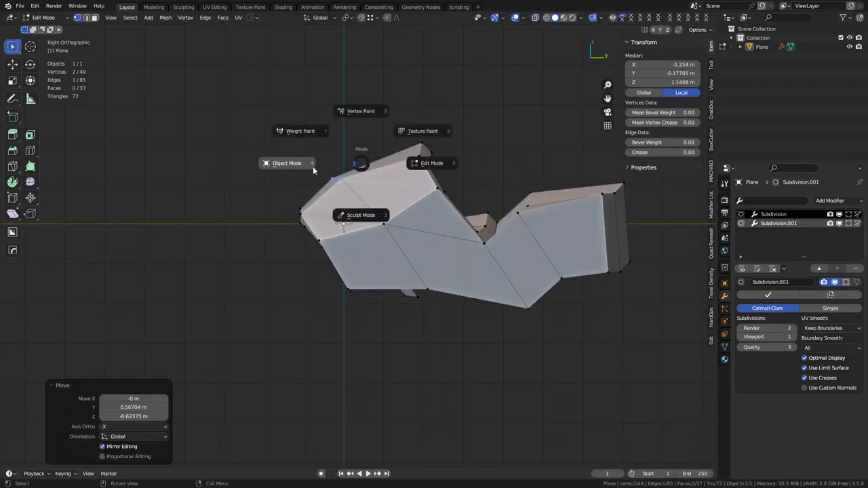
{"action": "left_click", "coordinate": [305, 168]}
{"action": "left_click", "coordinate": [255, 184]}
Shade the object smooth and inspect its curved surfaces.
{"action": "middle_click_drag", "start_coordinate": [256, 189], "coordinate": [366, 274]}
{"action": "left_click", "coordinate": [366, 274]}
{"action": "right_click", "coordinate": [361, 283]}
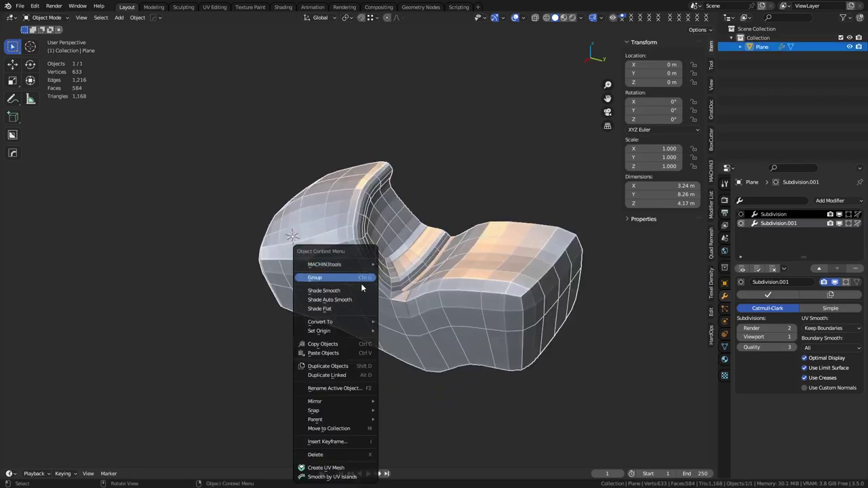
{"action": "left_click", "coordinate": [350, 292]}
{"action": "left_click", "coordinate": [281, 327]}
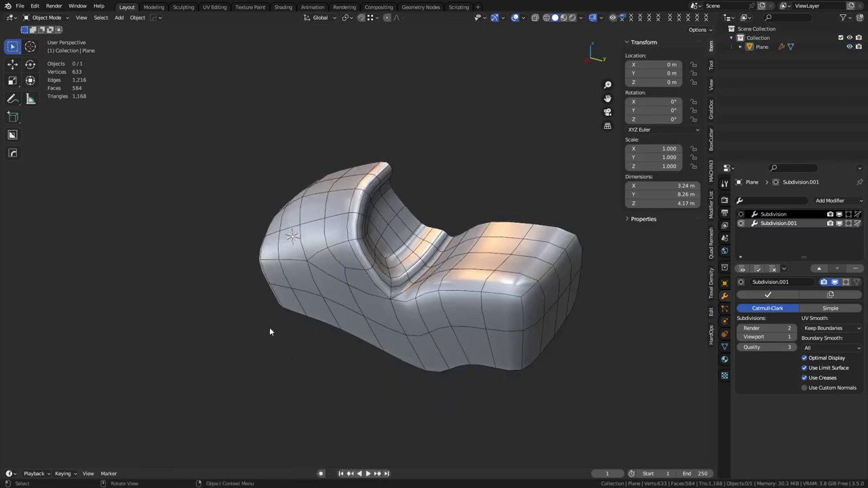
{"action": "key", "text": "shift+w"}
{"action": "middle_click_drag", "start_coordinate": [269, 327], "coordinate": [366, 286]}
{"action": "key", "text": "shift+w"}
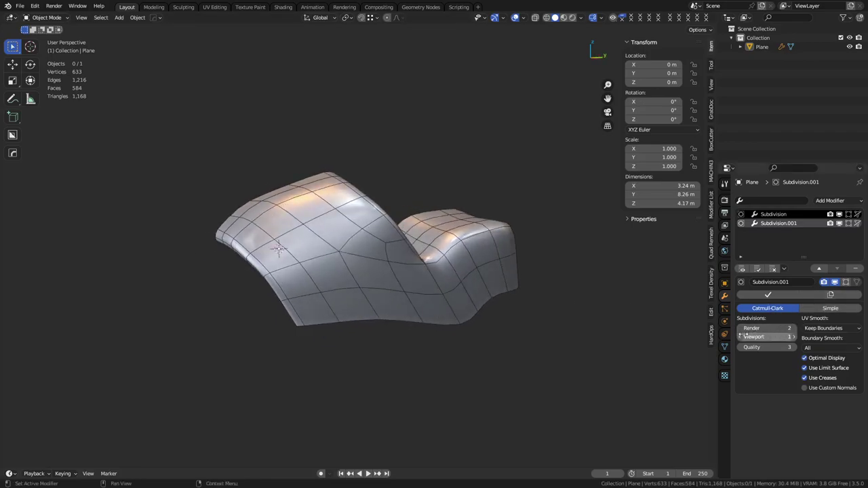
Apply the Simple subdivision modifier first and the Catmull-Clark one after it.
{"action": "left_click", "coordinate": [773, 225]}
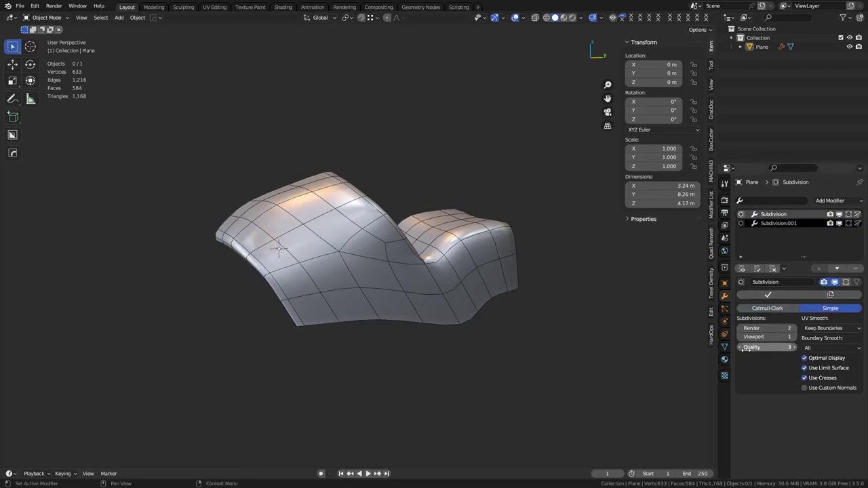
{"action": "left_click", "coordinate": [764, 295]}
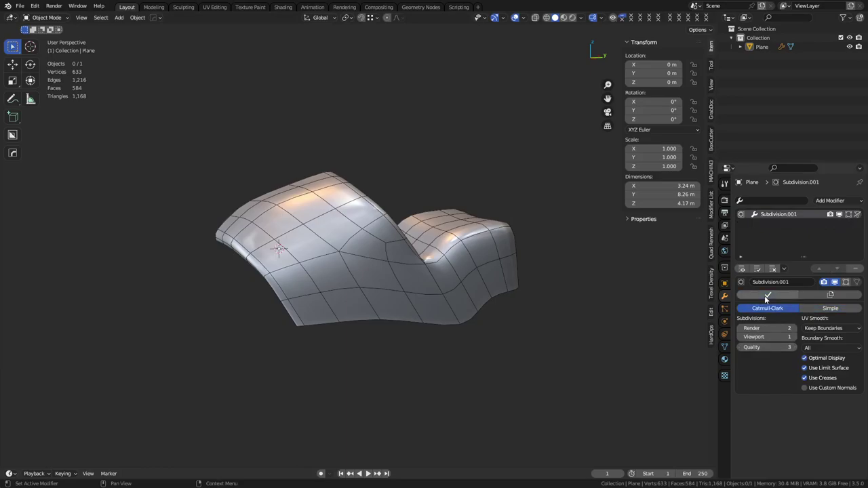
{"action": "left_click", "coordinate": [764, 295]}
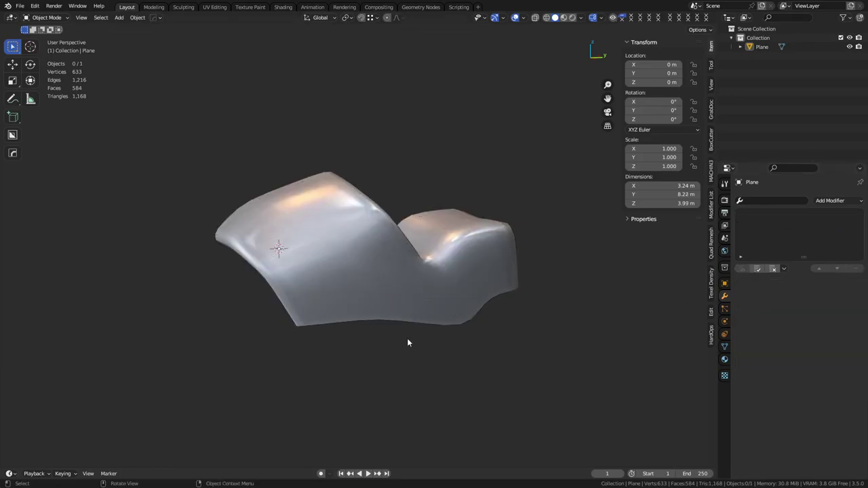
Duplicate the form and place the copy about 10 m away along the negative Y axis.
{"action": "left_click", "coordinate": [375, 299]}
{"action": "key", "text": "grave"}
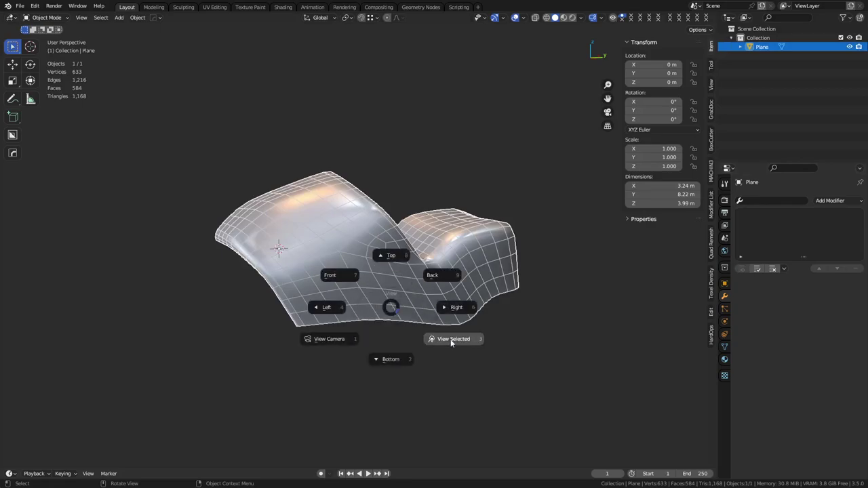
{"action": "left_click", "coordinate": [451, 340]}
{"action": "left_click", "coordinate": [460, 339]}
{"action": "scroll", "coordinate": [418, 297], "scroll_direction": "up", "scroll_amount": 3}
{"action": "middle_click_drag", "start_coordinate": [417, 298], "coordinate": [332, 284]}
{"action": "middle_click_drag", "start_coordinate": [348, 252], "coordinate": [444, 300]}
{"action": "left_click", "coordinate": [419, 312]}
{"action": "scroll", "coordinate": [434, 317], "scroll_direction": "down", "scroll_amount": 4}
{"action": "key", "text": "shift+d"}
{"action": "key", "text": "x"}
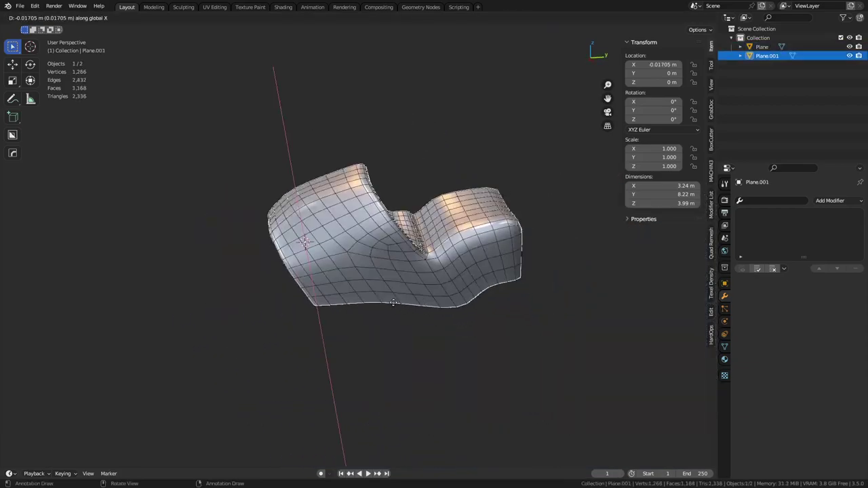
{"action": "key", "text": "y"}
{"action": "left_click", "coordinate": [197, 312]}
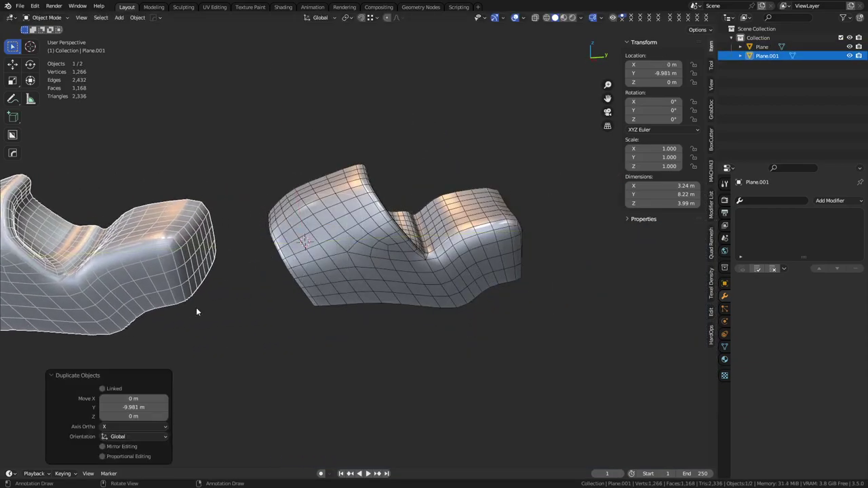
Duplicate the middle form again and place this copy along the positive Y axis.
{"action": "left_click", "coordinate": [355, 292]}
{"action": "key", "text": "shift+d"}
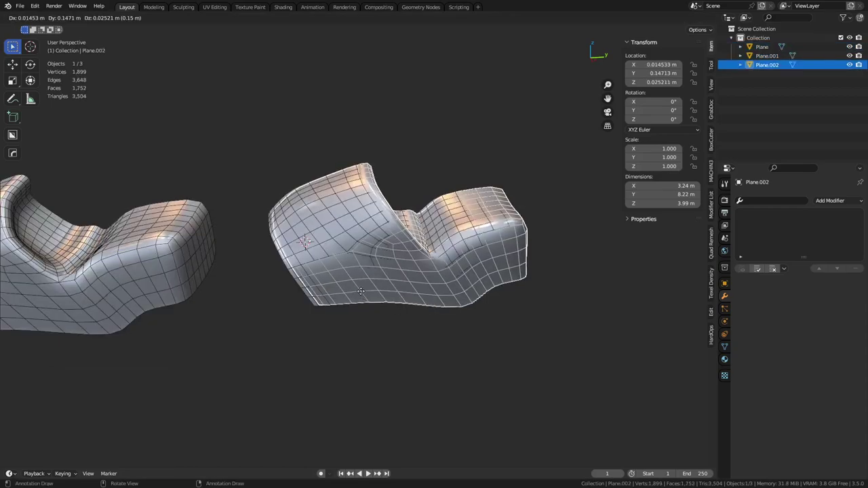
{"action": "key", "text": "y"}
{"action": "left_click", "coordinate": [660, 288]}
Select the copy on the negative Y side and bring it up close.
{"action": "scroll", "coordinate": [406, 293], "scroll_direction": "down", "scroll_amount": 2}
{"action": "middle_click_drag", "start_coordinate": [377, 301], "coordinate": [424, 290]}
{"action": "middle_click_drag", "start_coordinate": [264, 295], "coordinate": [302, 293], "text": "shift"}
{"action": "left_click", "coordinate": [232, 275]}
{"action": "middle_click", "coordinate": [230, 274], "text": "alt"}
{"action": "scroll", "coordinate": [333, 264], "scroll_direction": "up", "scroll_amount": 2}
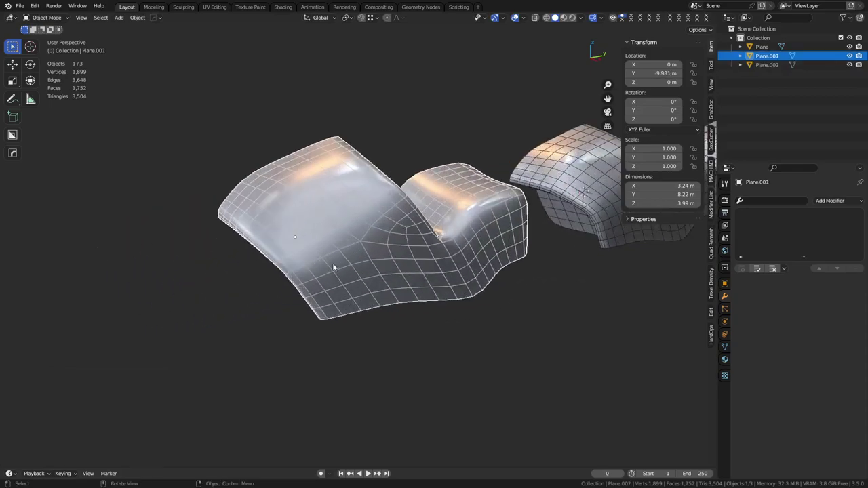
{"action": "scroll", "coordinate": [333, 267], "scroll_direction": "up", "scroll_amount": 2}
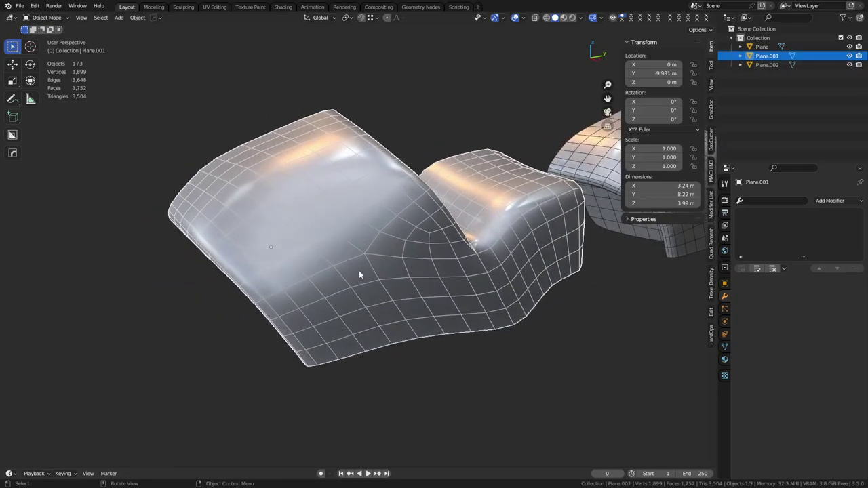